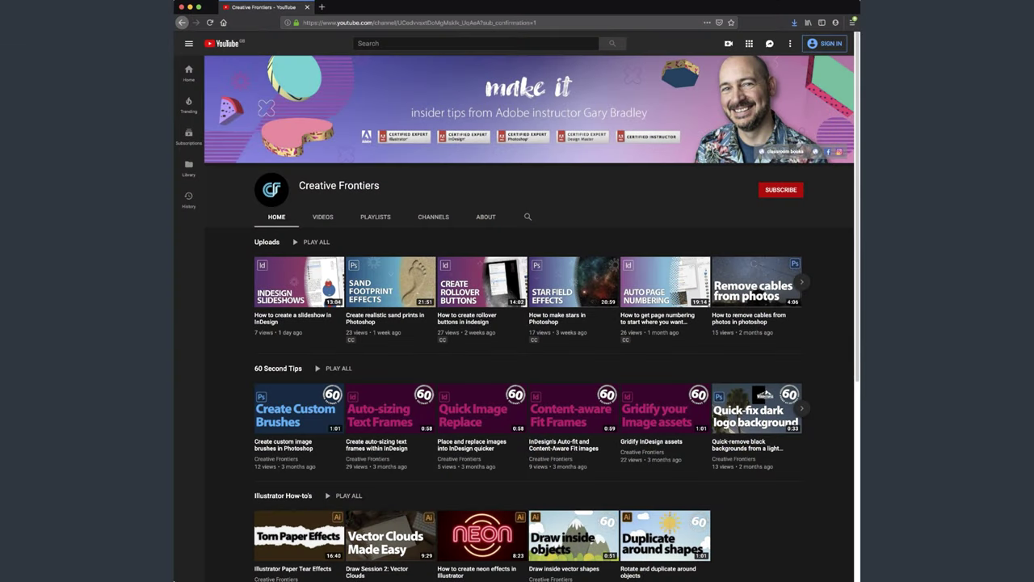
# Hit the red SUBSCRIBE button on the Creative Frontiers YouTube channel page
pyautogui.click(781, 192)
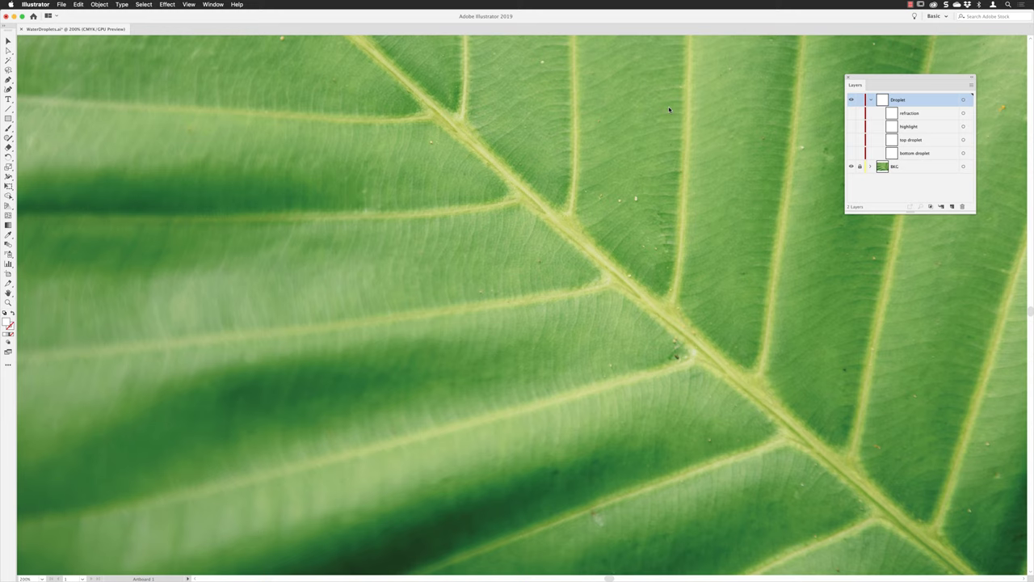
# Select the BKG and Droplet layers, then turn on the refraction, highlight and top droplet sublayers
pyautogui.click(906, 168)
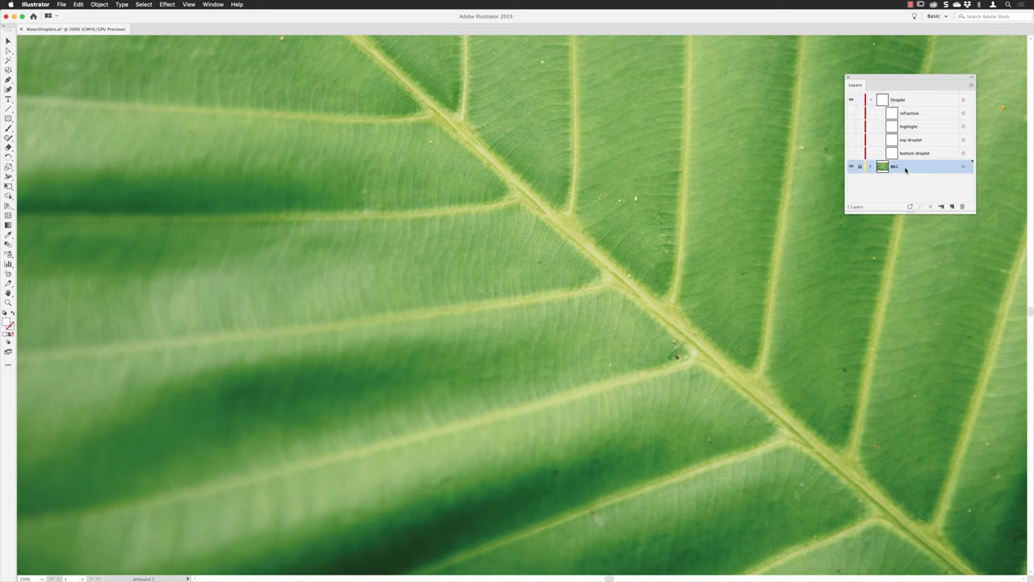
pyautogui.click(915, 102)
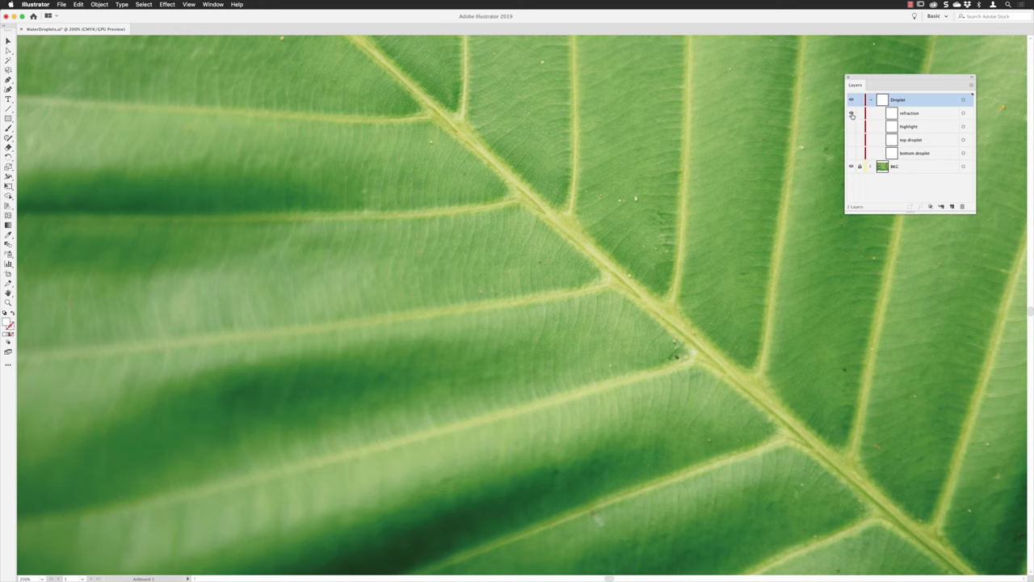
pyautogui.click(852, 116)
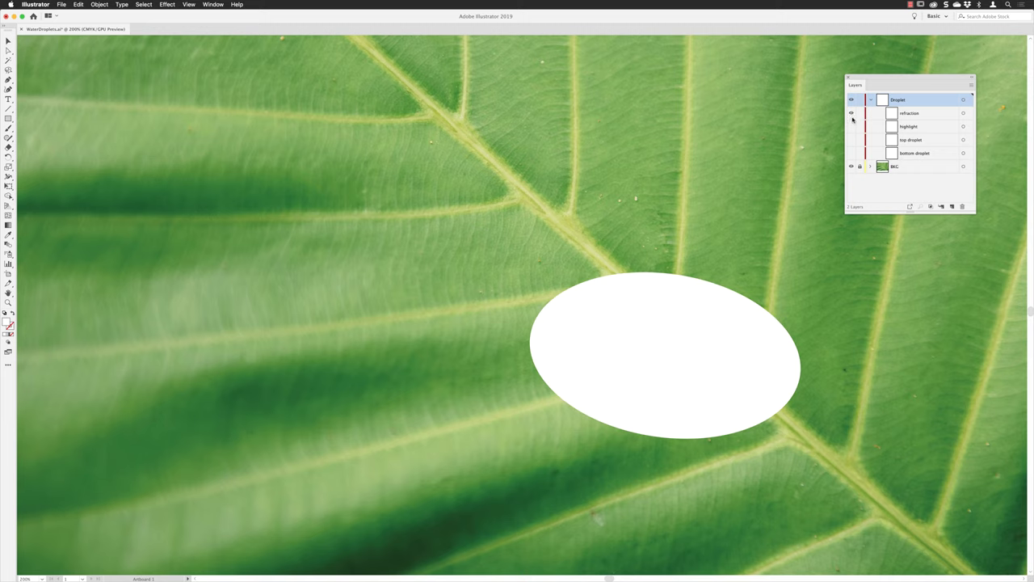
pyautogui.click(851, 127)
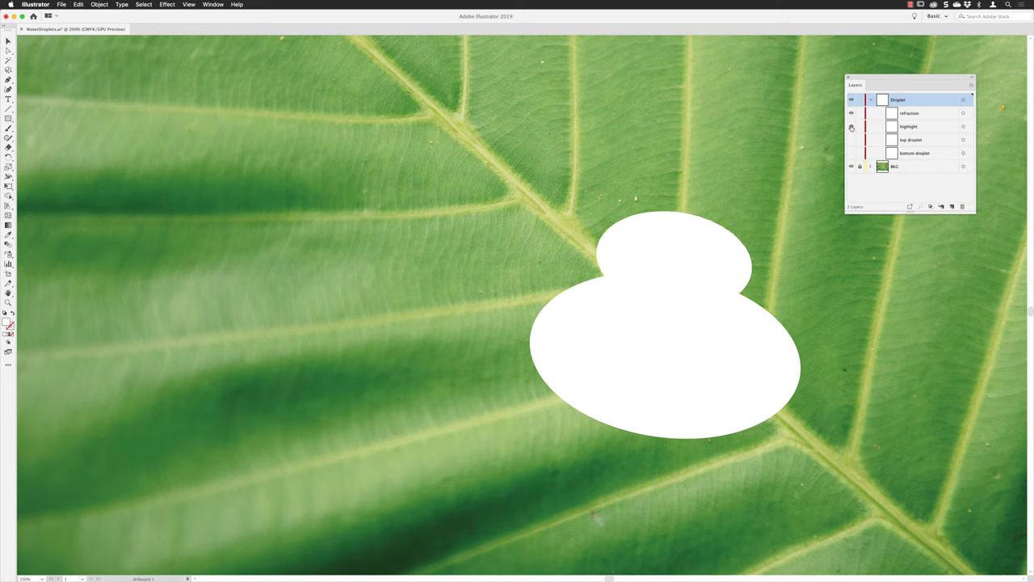
pyautogui.click(851, 141)
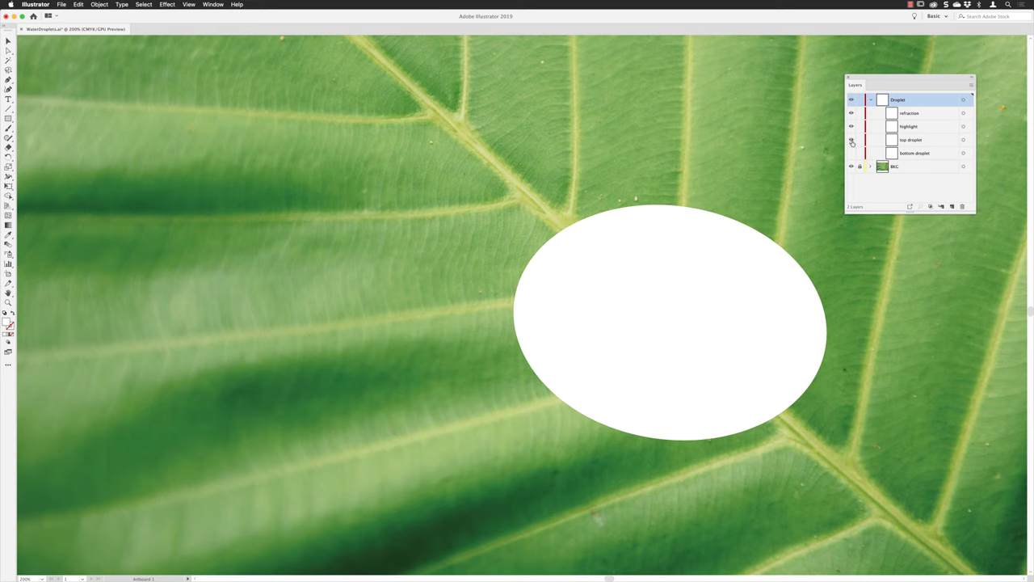
# Hide the top droplet, highlight and refraction sublayers, leaving only bottom droplet visible
pyautogui.click(852, 140)
pyautogui.click(851, 127)
pyautogui.click(852, 114)
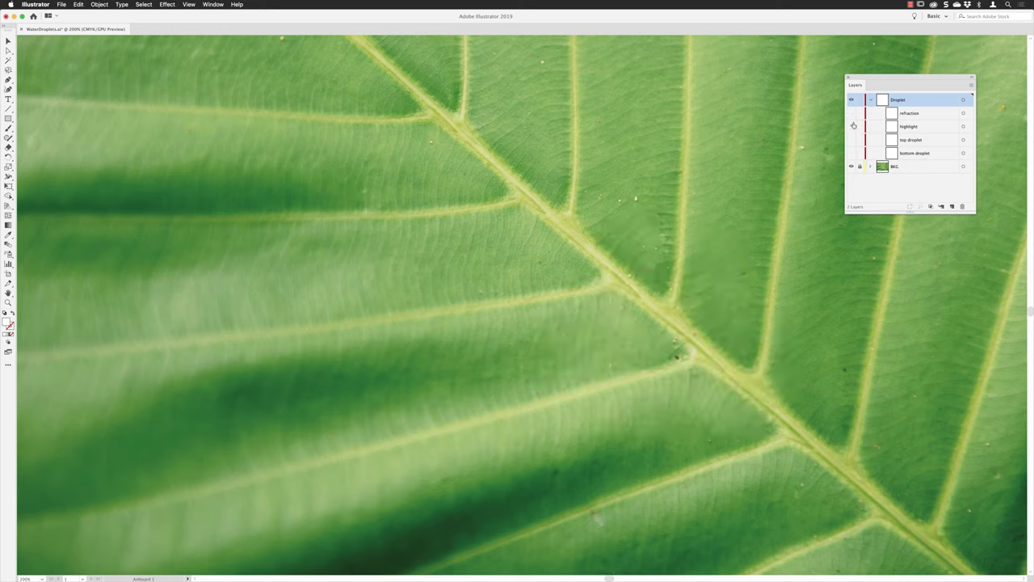
pyautogui.click(851, 153)
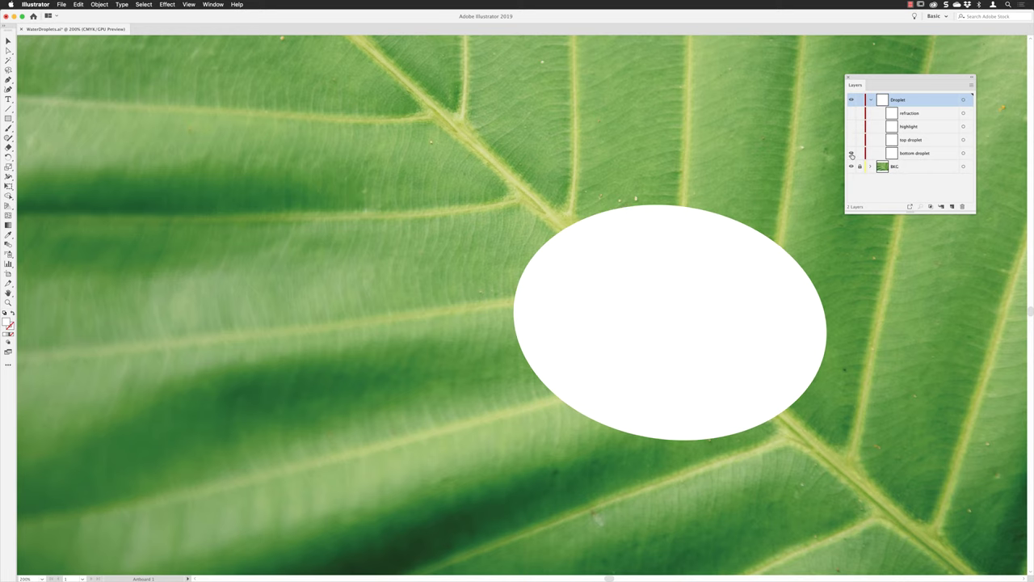
# Select the bottom droplet ellipse and bring up the Appearance and Gradient panels from Window
pyautogui.click(656, 275)
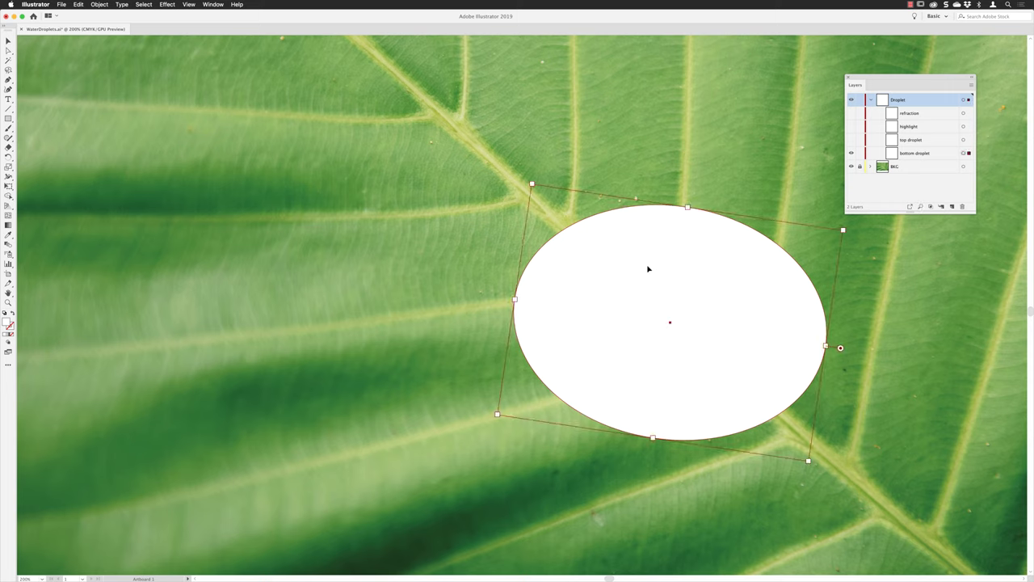
pyautogui.click(213, 5)
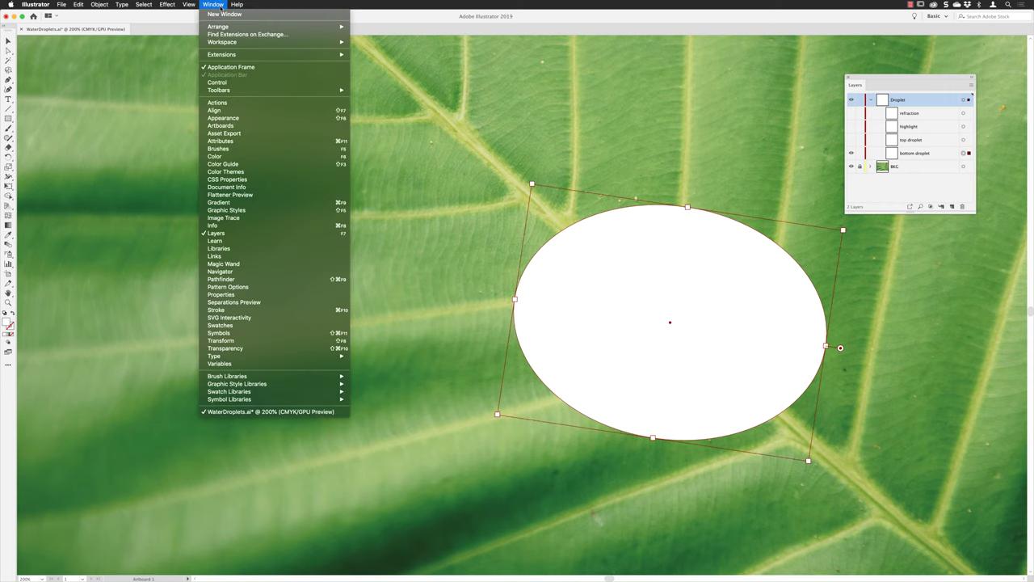
pyautogui.click(220, 118)
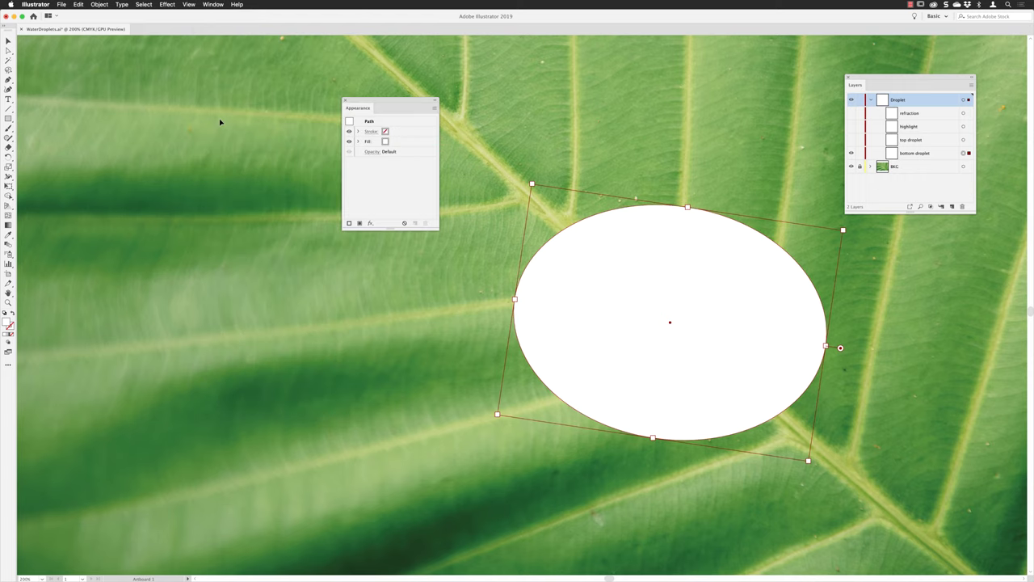
pyautogui.click(213, 5)
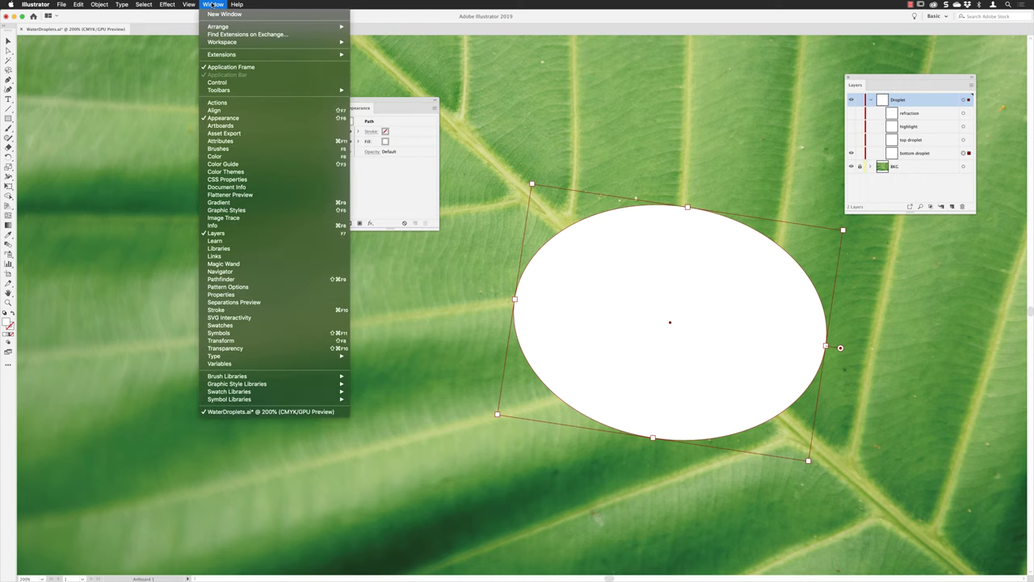
pyautogui.click(229, 202)
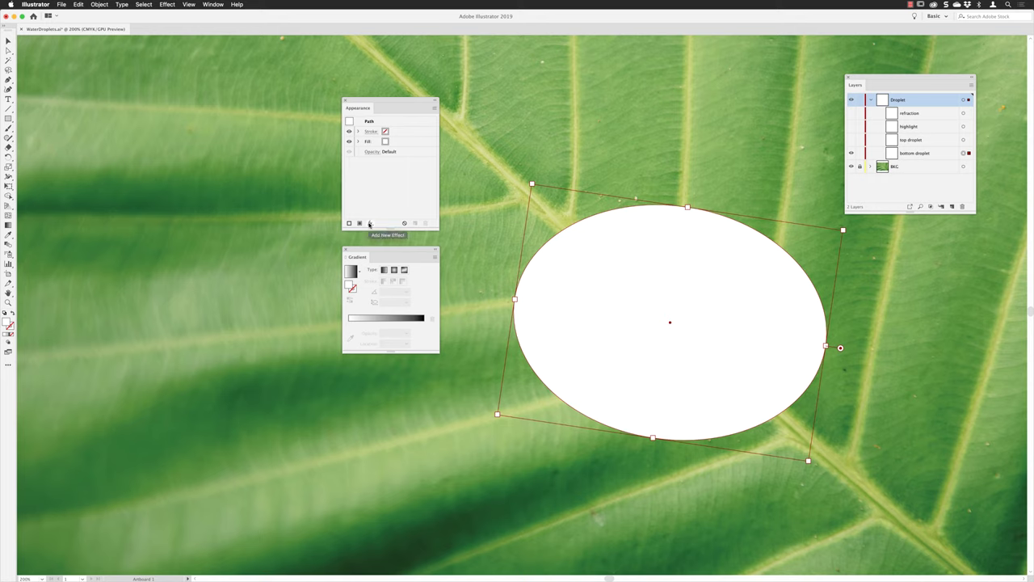
# Apply a Stylize > Drop Shadow to the bottom droplet with X -1 mm, Y 3 mm, 3 mm blur
pyautogui.click(369, 224)
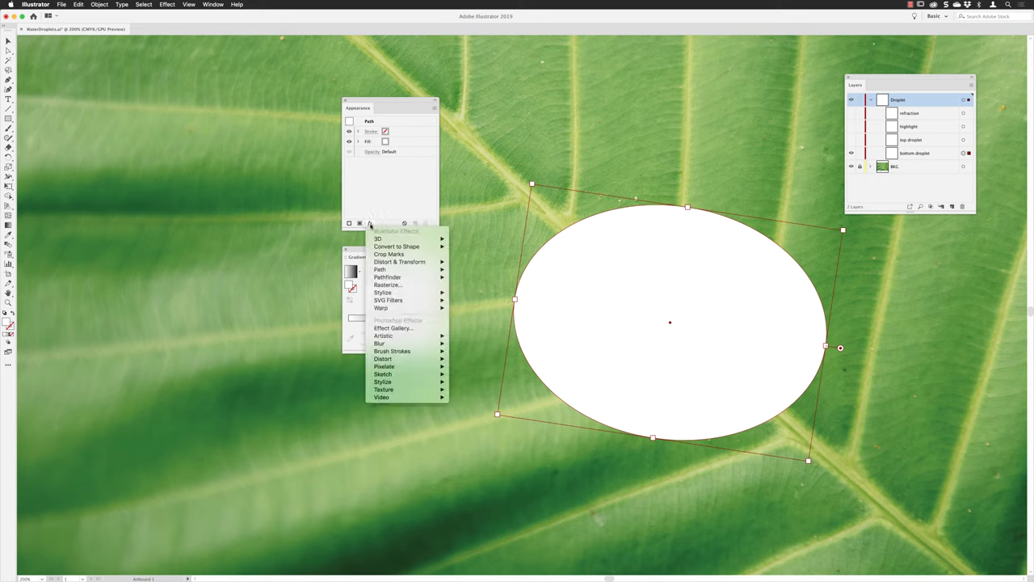
pyautogui.moveTo(388, 293)
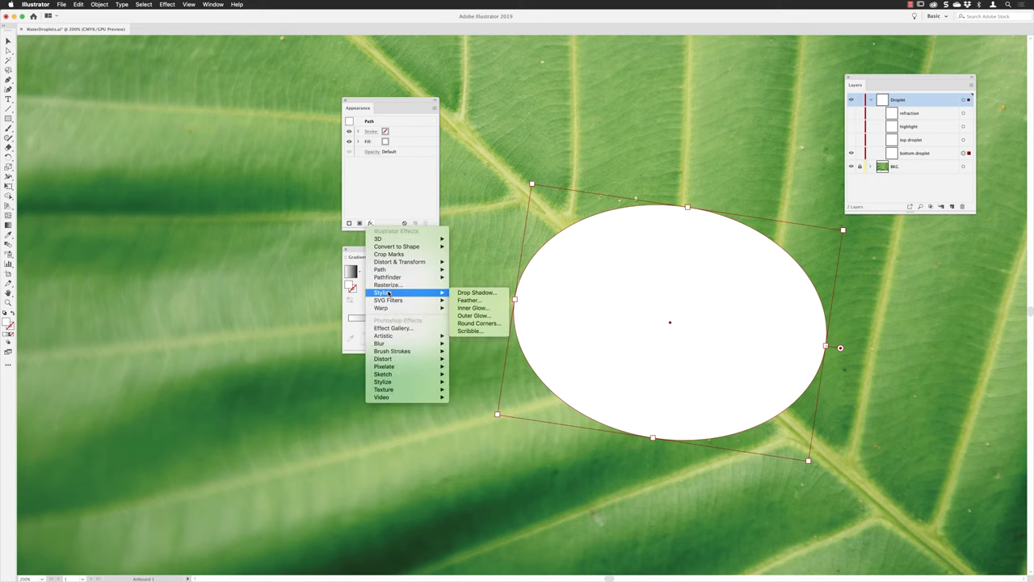
pyautogui.click(478, 293)
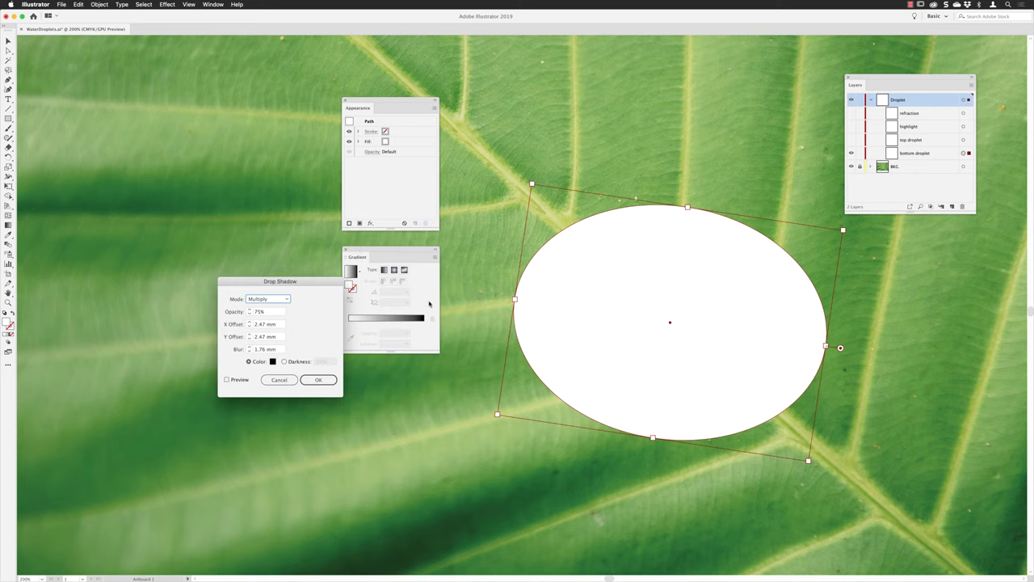
pyautogui.moveTo(319, 277); pyautogui.dragTo(644, 70)
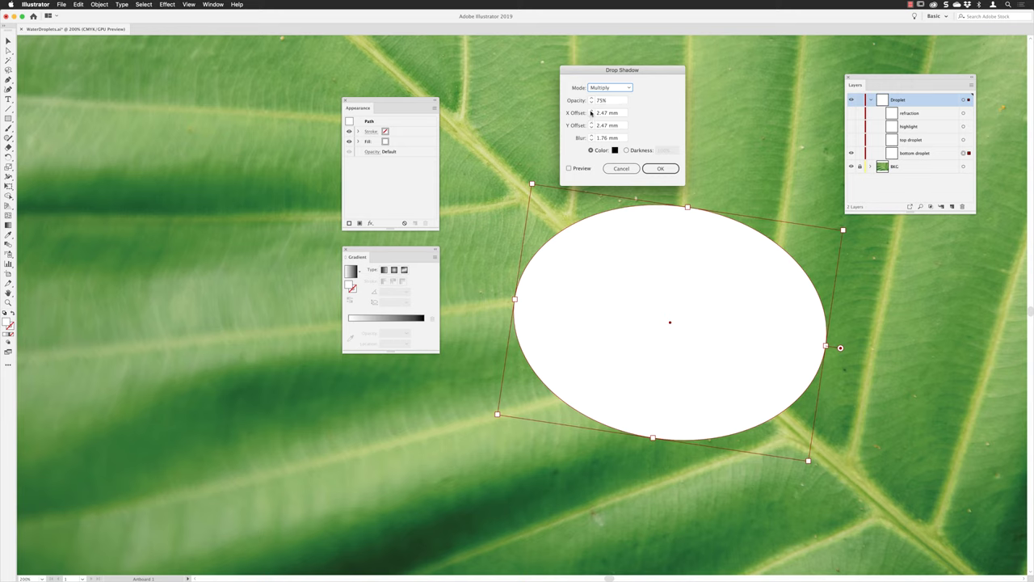
pyautogui.click(591, 114)
pyautogui.click(591, 115)
pyautogui.click(590, 123)
pyautogui.click(591, 135)
pyautogui.click(591, 136)
pyautogui.click(568, 168)
pyautogui.click(580, 168)
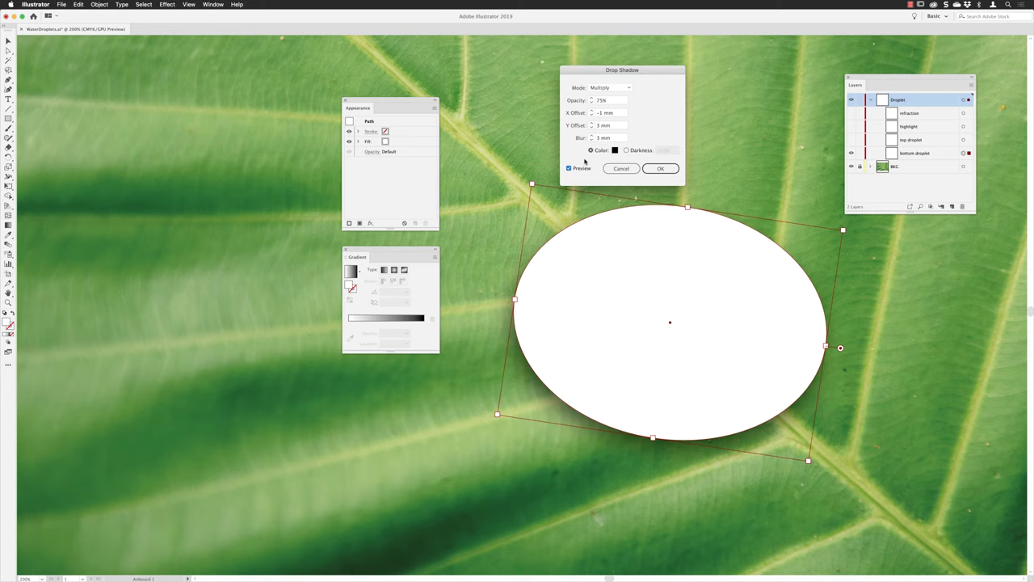
pyautogui.click(660, 168)
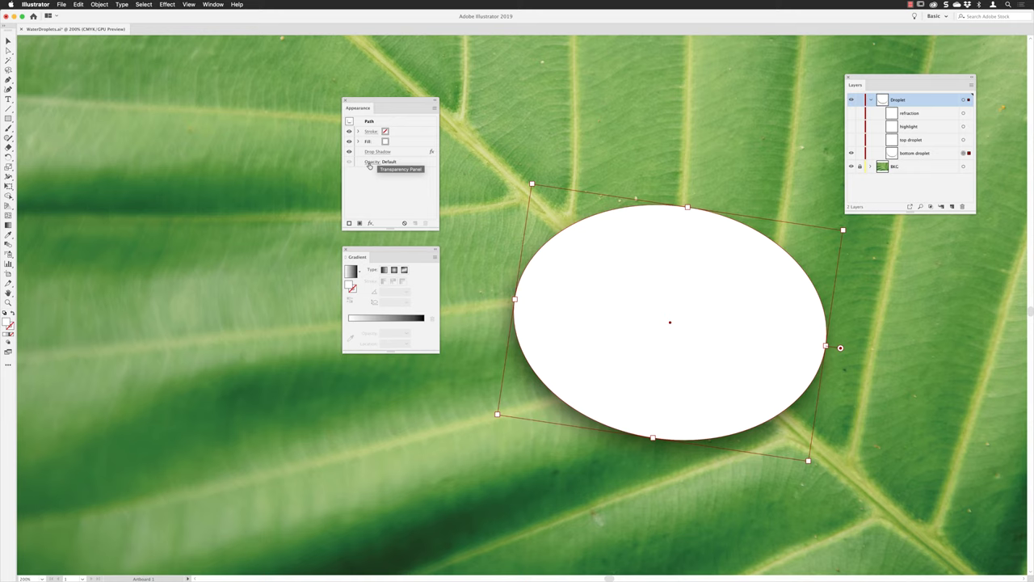
# Set the bottom droplet ellipse's transparency blending mode to Multiply
pyautogui.click(369, 163)
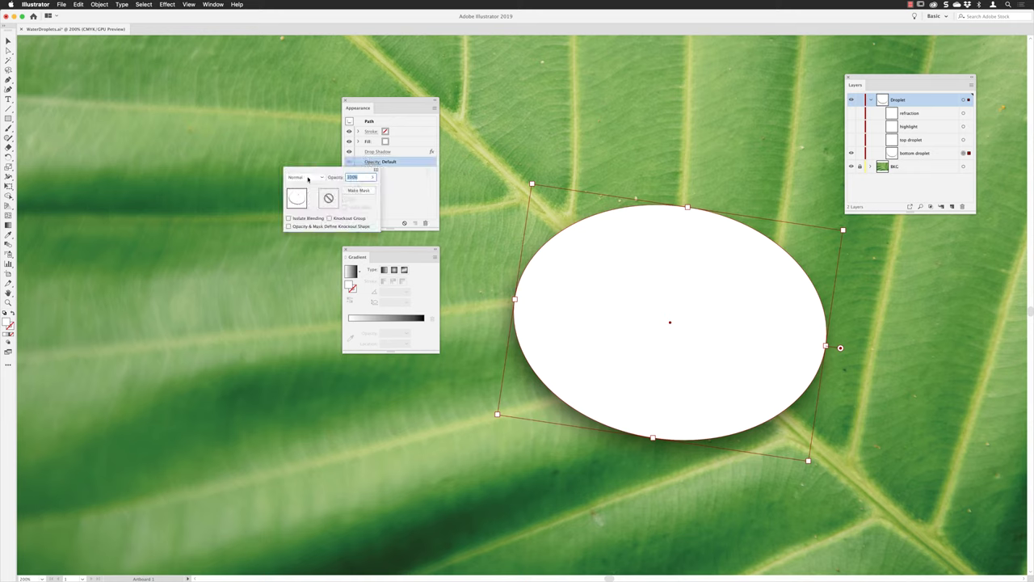
pyautogui.click(313, 178)
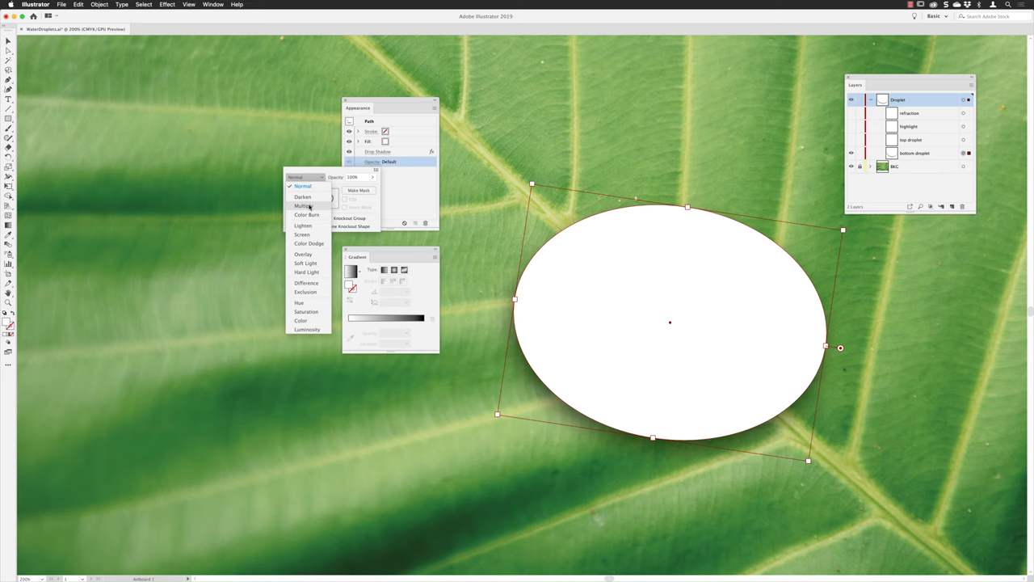
pyautogui.click(309, 206)
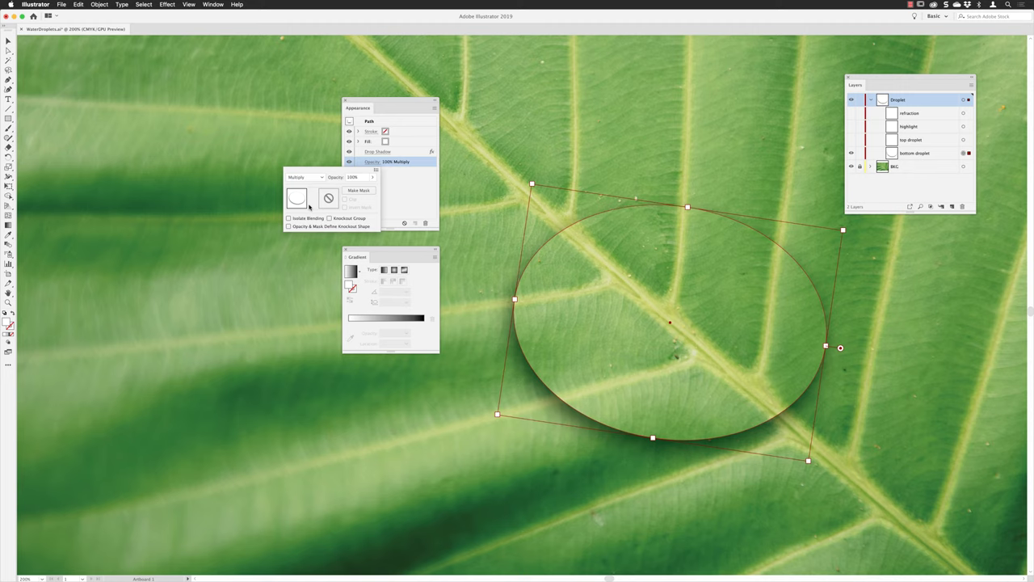
pyautogui.click(396, 194)
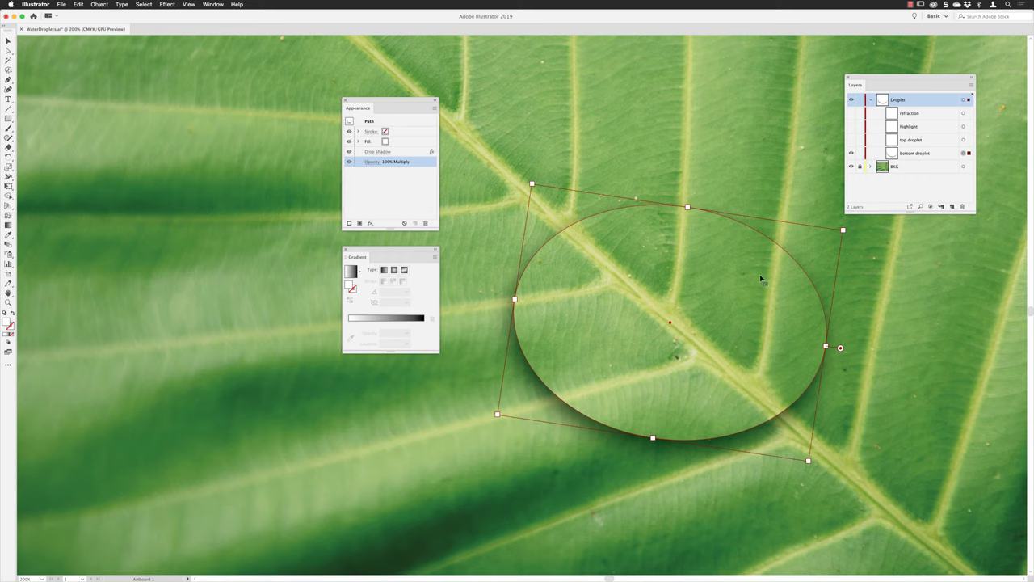
# Lock the bottom droplet layer, reveal the top droplet and fill its ellipse with a white-to-black gradient
pyautogui.click(860, 153)
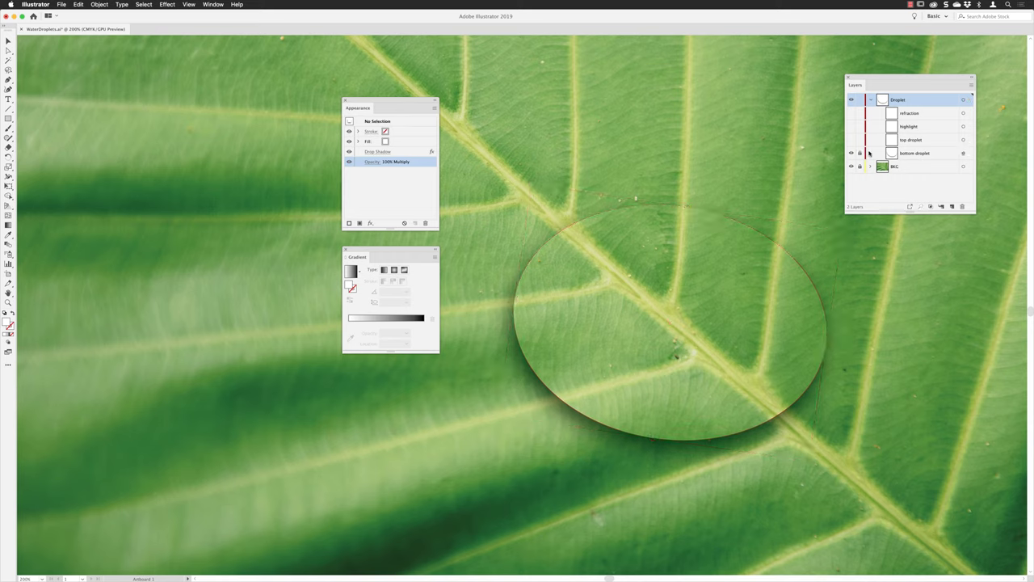
pyautogui.click(851, 140)
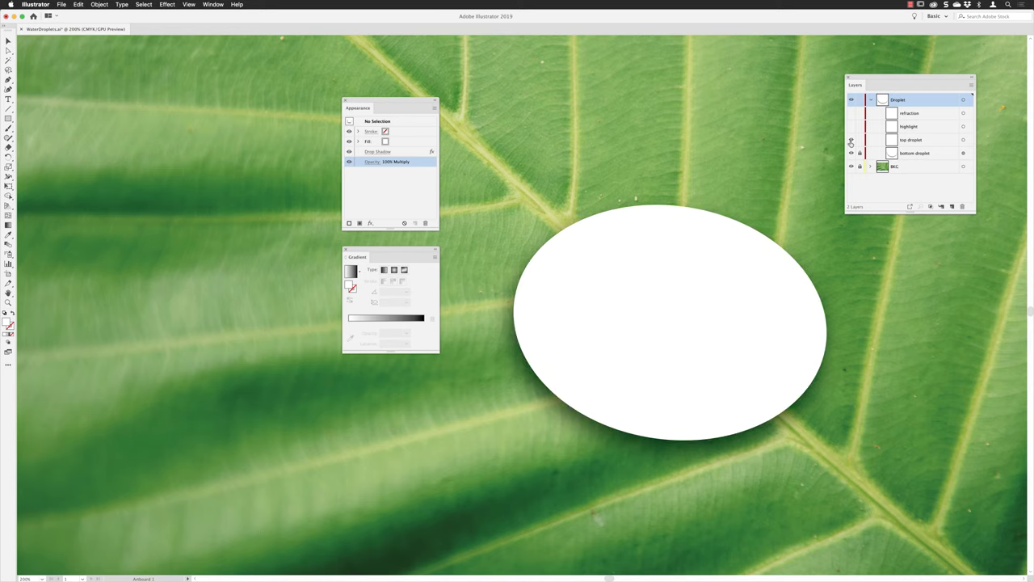
pyautogui.click(639, 246)
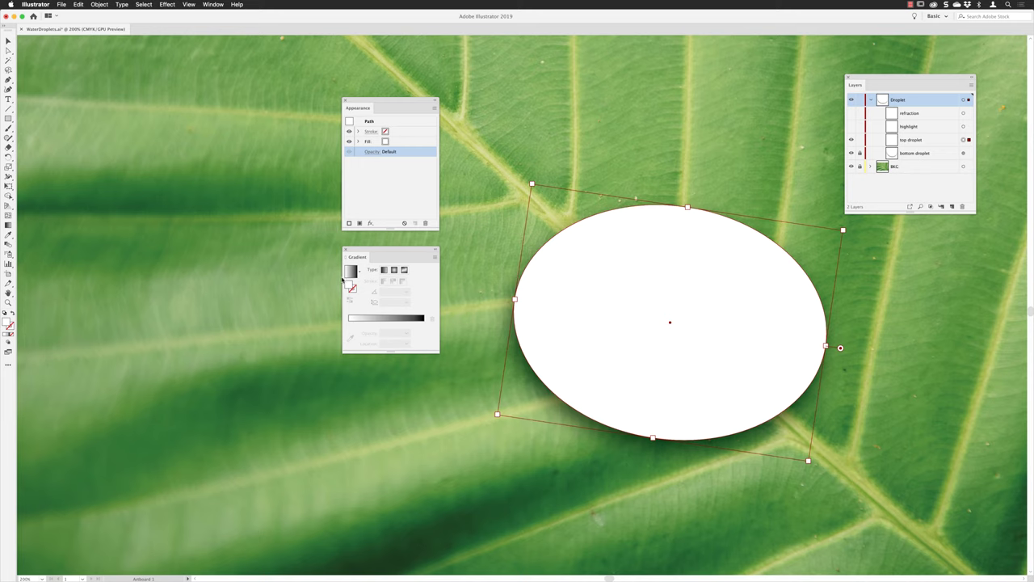
pyautogui.click(350, 273)
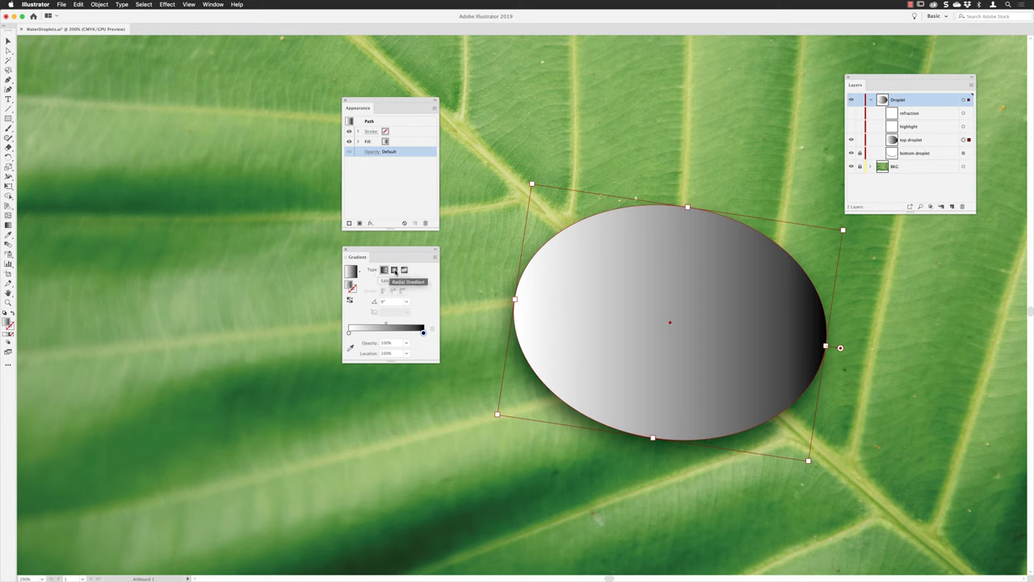
# Make the top droplet's gradient radial with a 90° angle and 160% aspect ratio
pyautogui.click(393, 270)
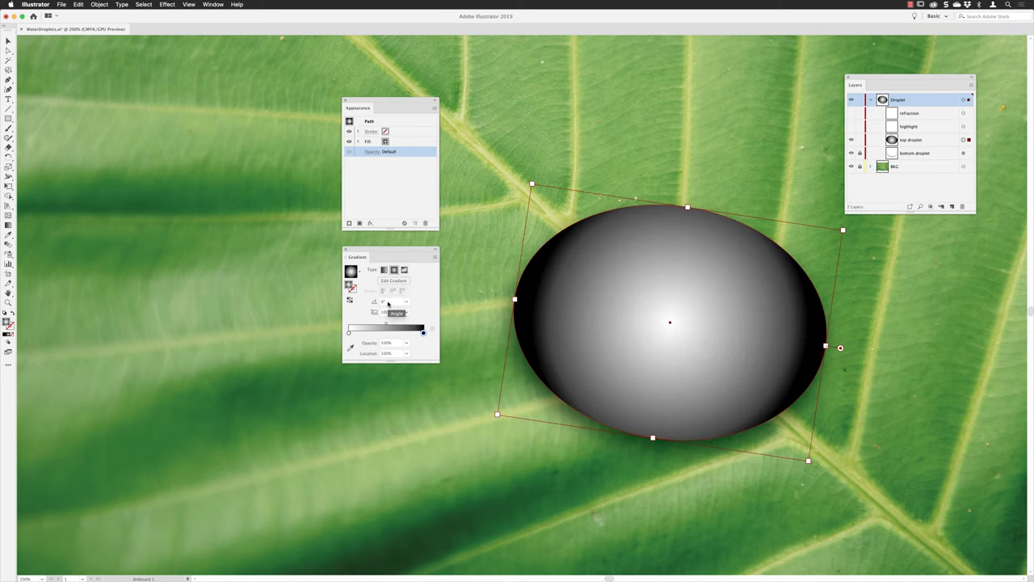
pyautogui.click(387, 303)
pyautogui.write('90')
pyautogui.press('Return')
pyautogui.click(393, 314)
pyautogui.write('160')
pyautogui.press('Return')
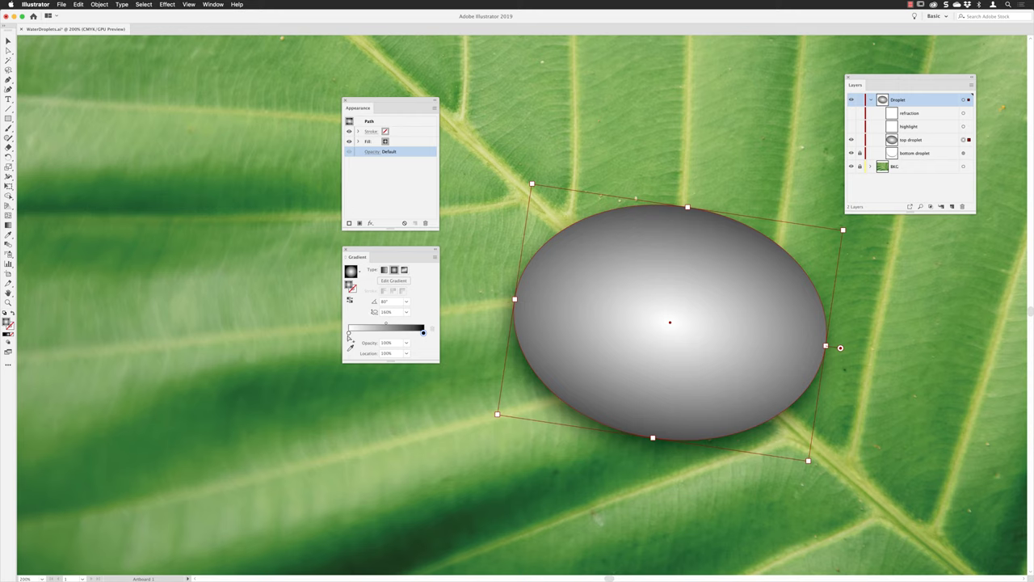
# Move the white gradient stop to a 60% location and bring up the droplet's transparency settings
pyautogui.click(349, 333)
pyautogui.moveTo(348, 334); pyautogui.dragTo(393, 334)
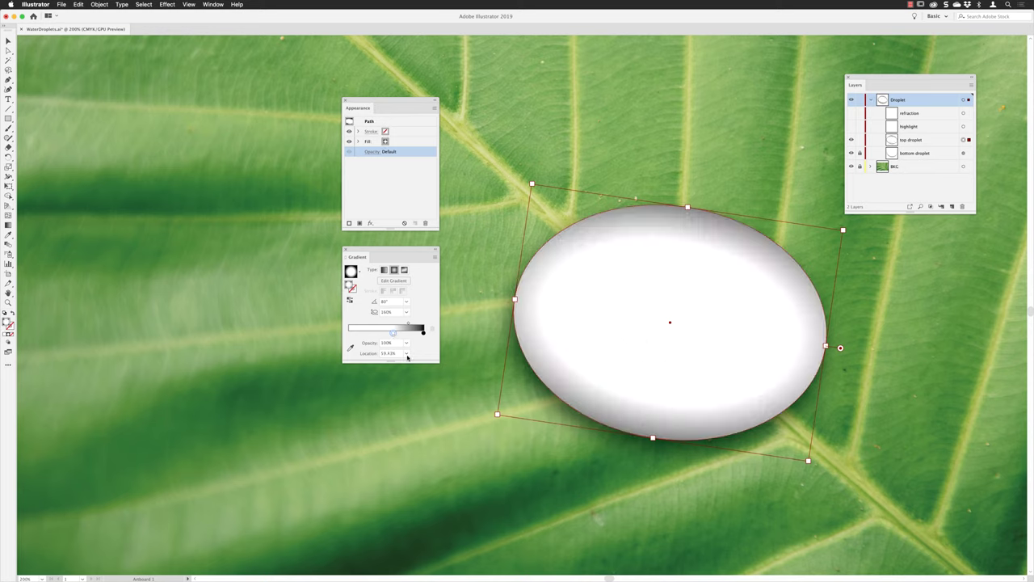
pyautogui.click(406, 354)
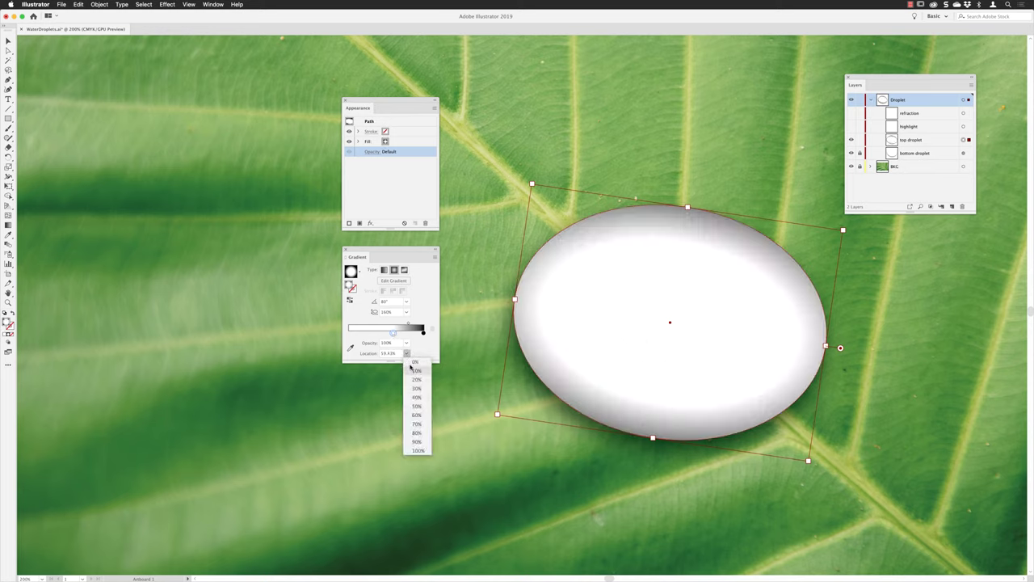
pyautogui.click(412, 416)
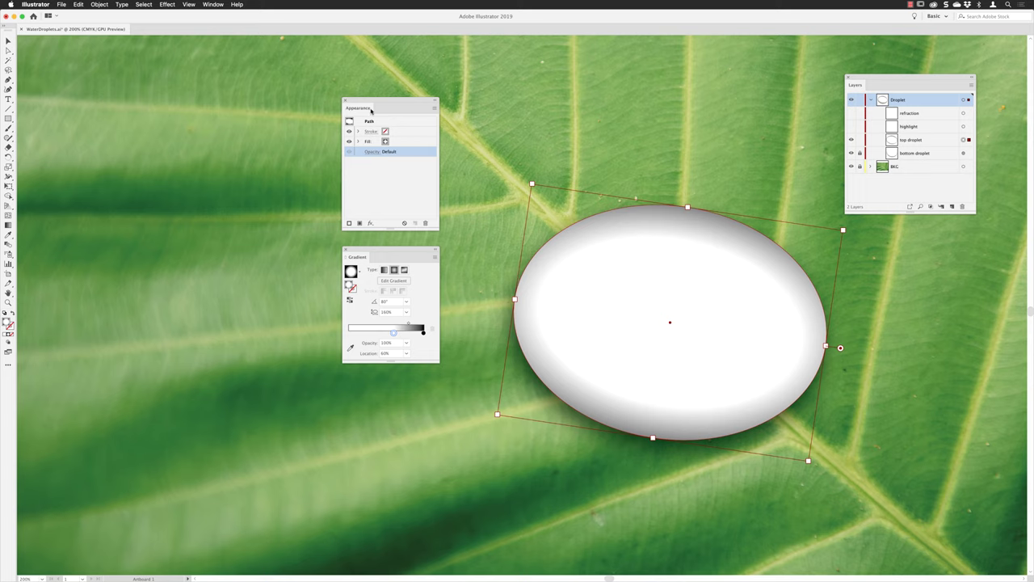
pyautogui.click(371, 153)
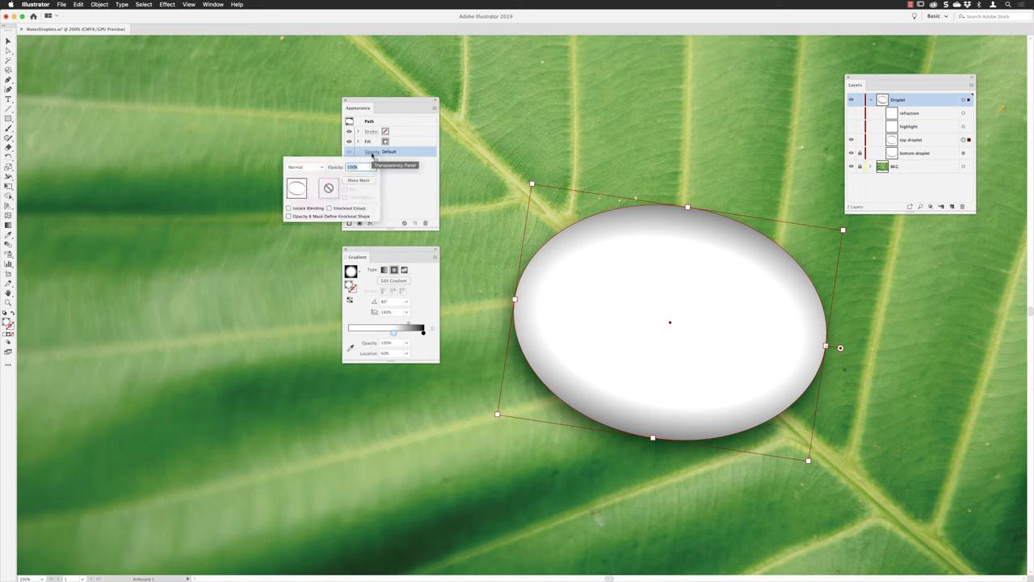
# Switch the top droplet's blending mode to Multiply and close the transparency popup
pyautogui.click(314, 167)
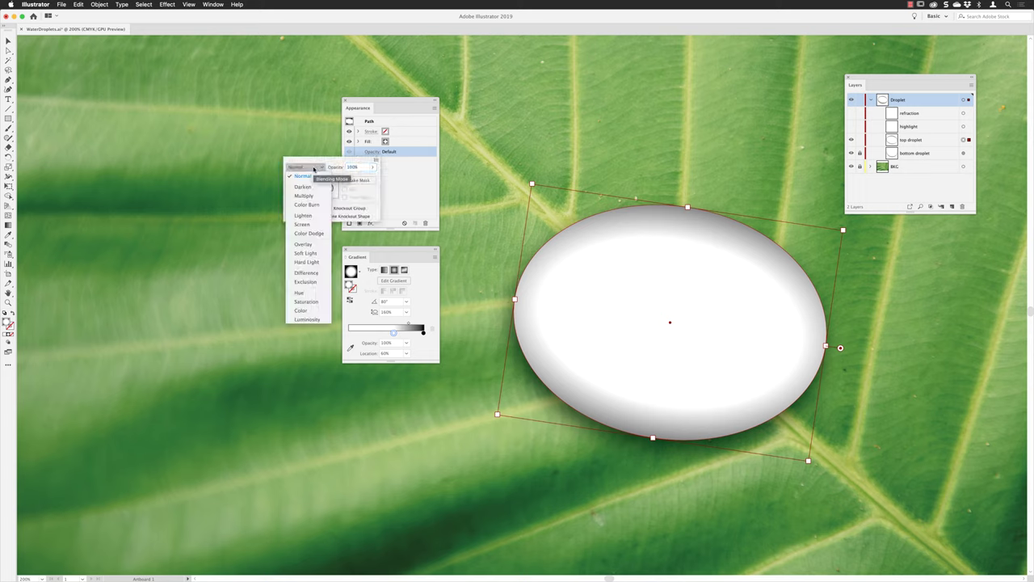
pyautogui.click(312, 196)
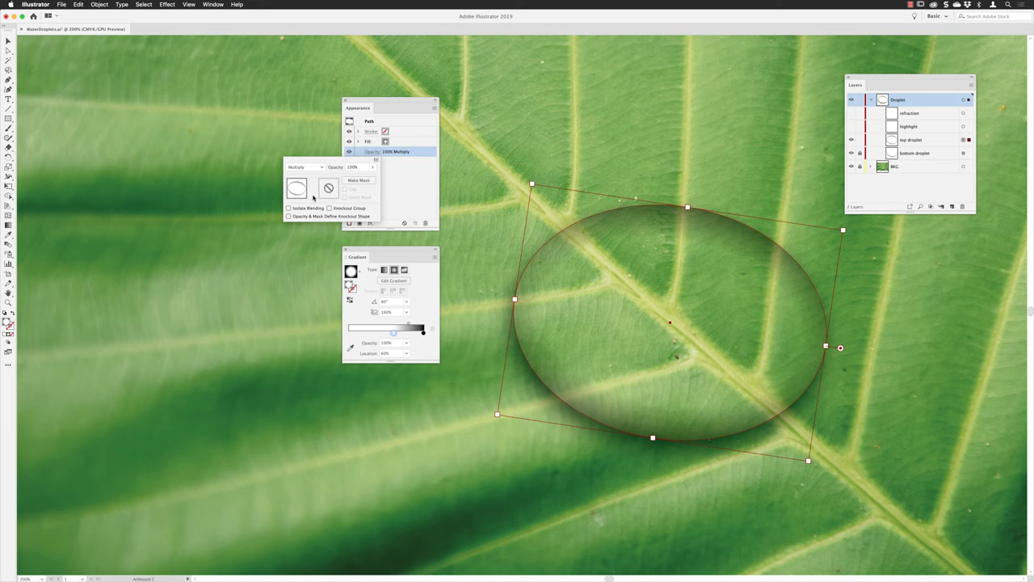
pyautogui.click(412, 179)
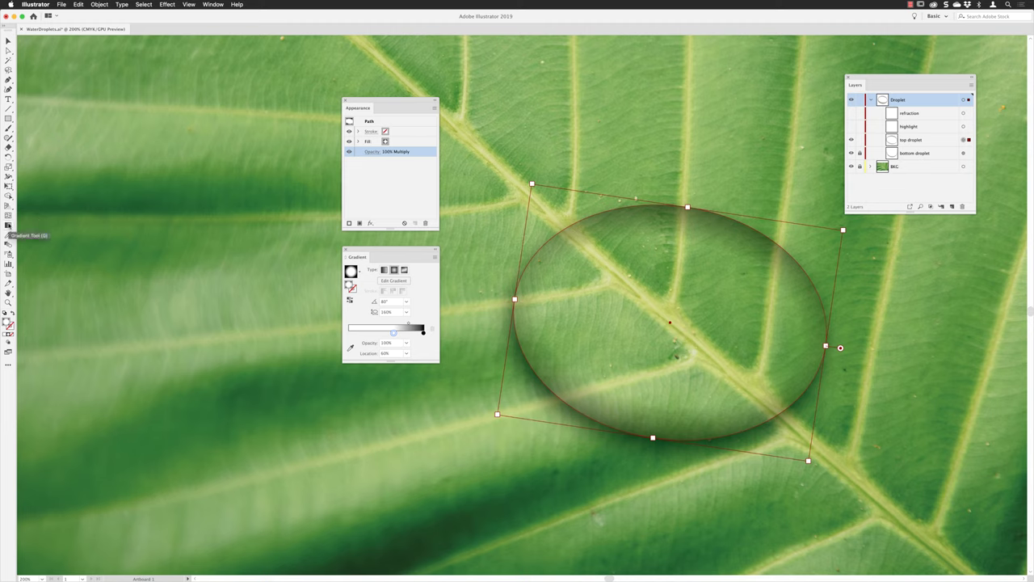
# With the Gradient tool, drag the radial gradient's centre slightly lower inside the top droplet
pyautogui.click(8, 226)
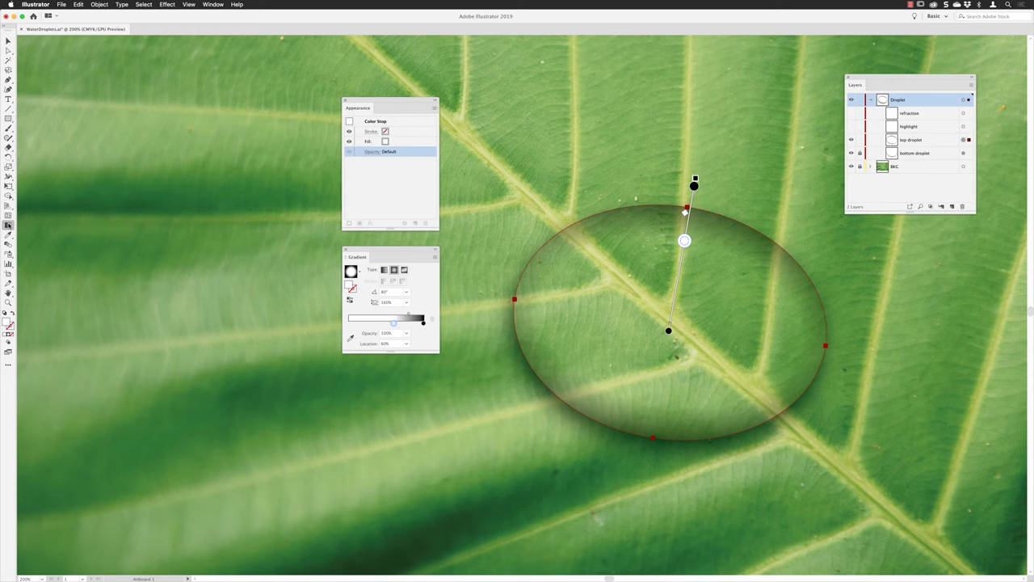
pyautogui.moveTo(652, 312)
pyautogui.moveTo(674, 339); pyautogui.dragTo(674, 356)
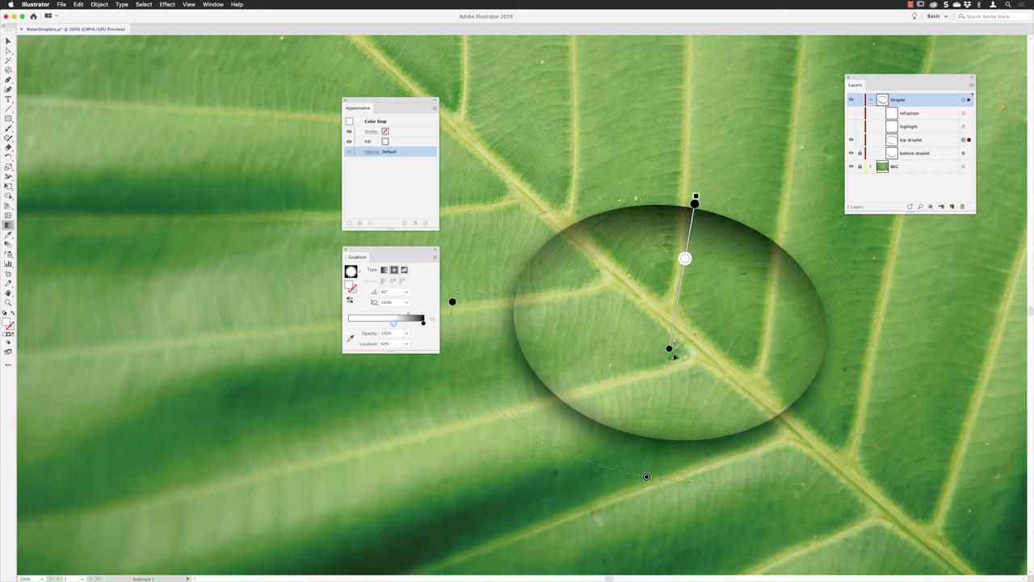
pyautogui.moveTo(675, 356); pyautogui.dragTo(673, 355)
# Lock the top droplet layer and make the highlight layer visible
pyautogui.press('v')
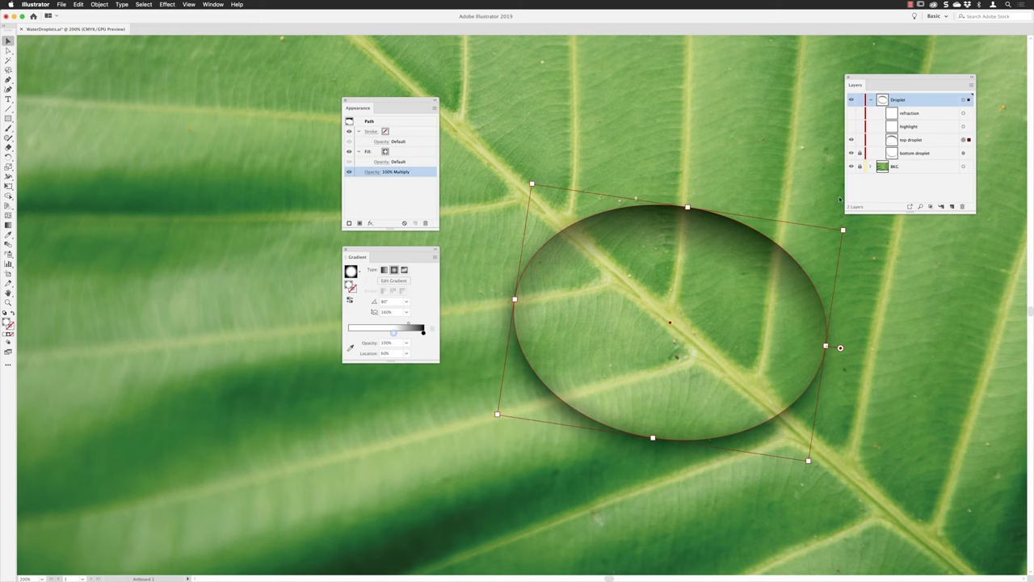
pyautogui.click(860, 140)
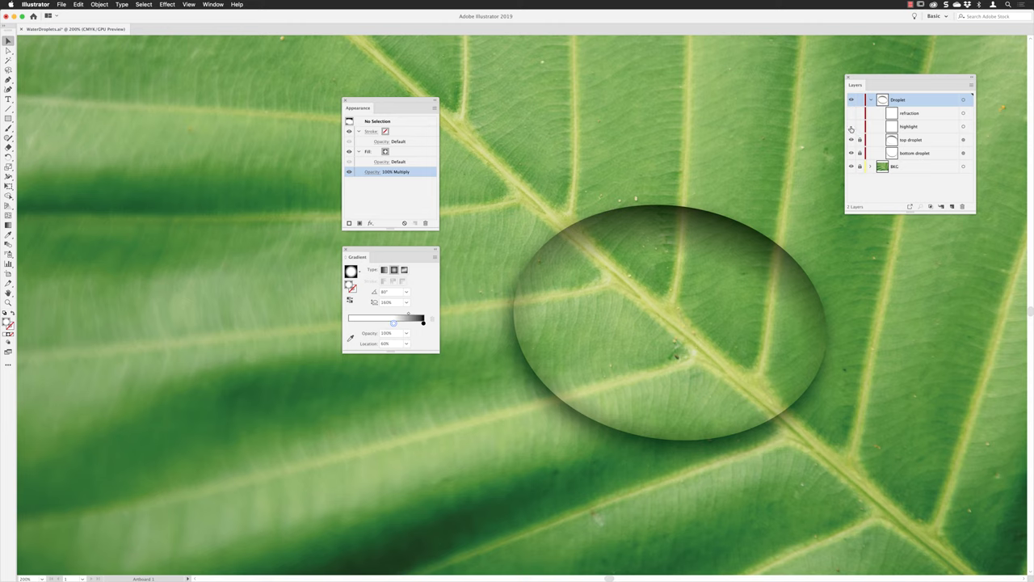
pyautogui.click(851, 127)
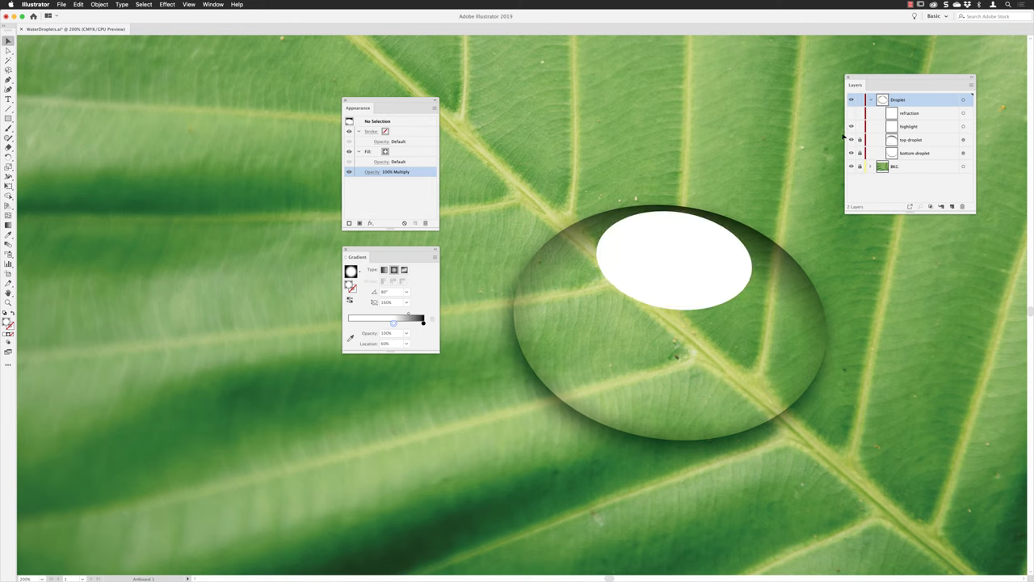
# Fill the white highlight ellipse with a black-and-white radial gradient
pyautogui.click(683, 242)
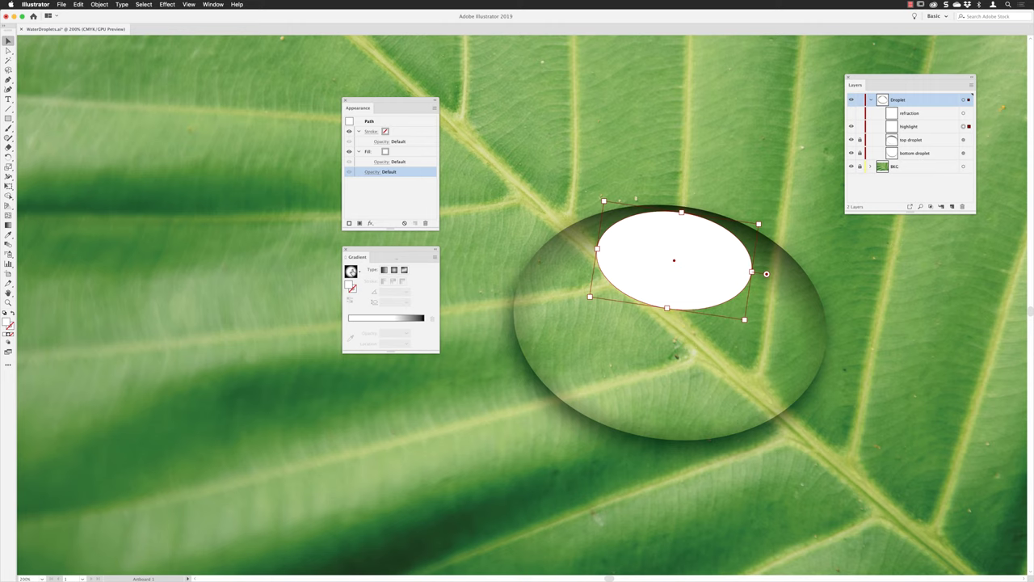
pyautogui.click(395, 270)
pyautogui.click(351, 272)
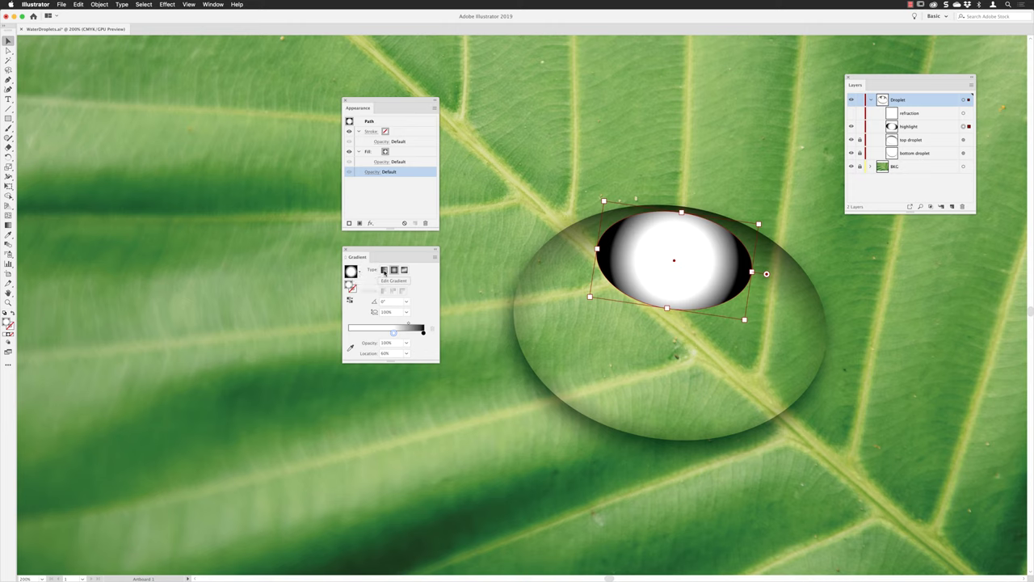
# Switch the highlight gradient to linear at 80° and move the white stop to the start
pyautogui.click(385, 270)
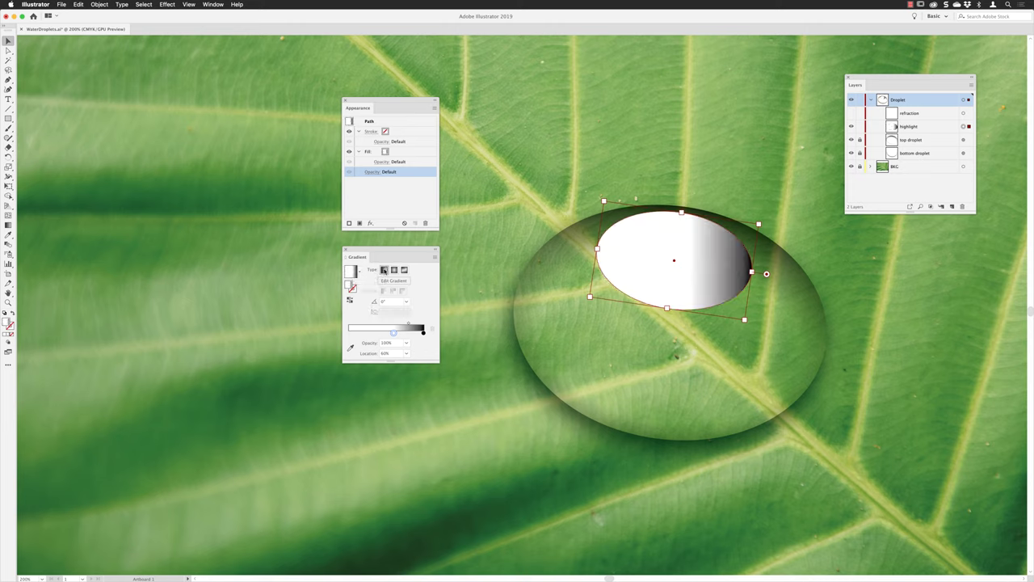
pyautogui.click(383, 302)
pyautogui.write('80')
pyautogui.press('Return')
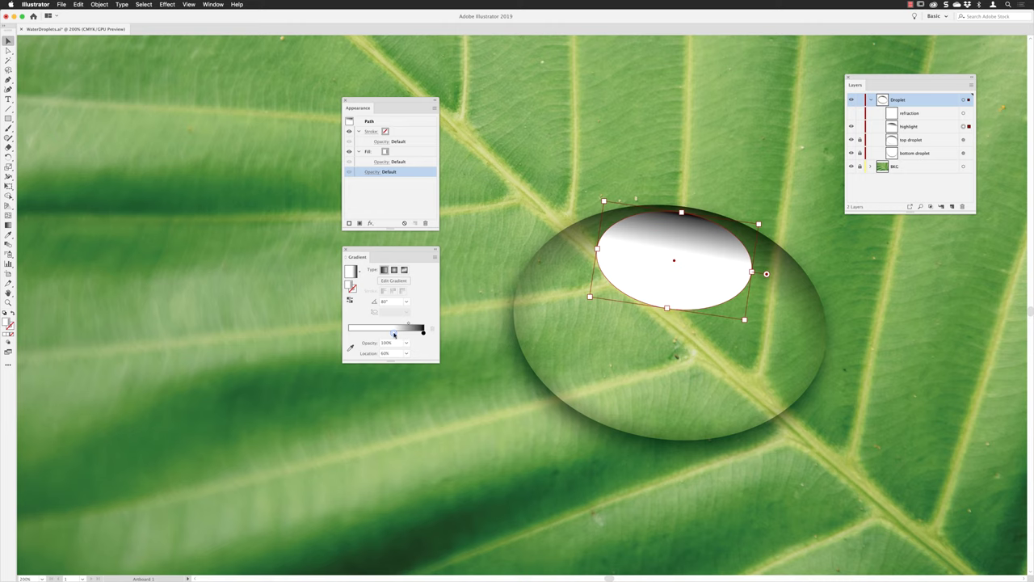
pyautogui.moveTo(394, 332); pyautogui.dragTo(347, 339)
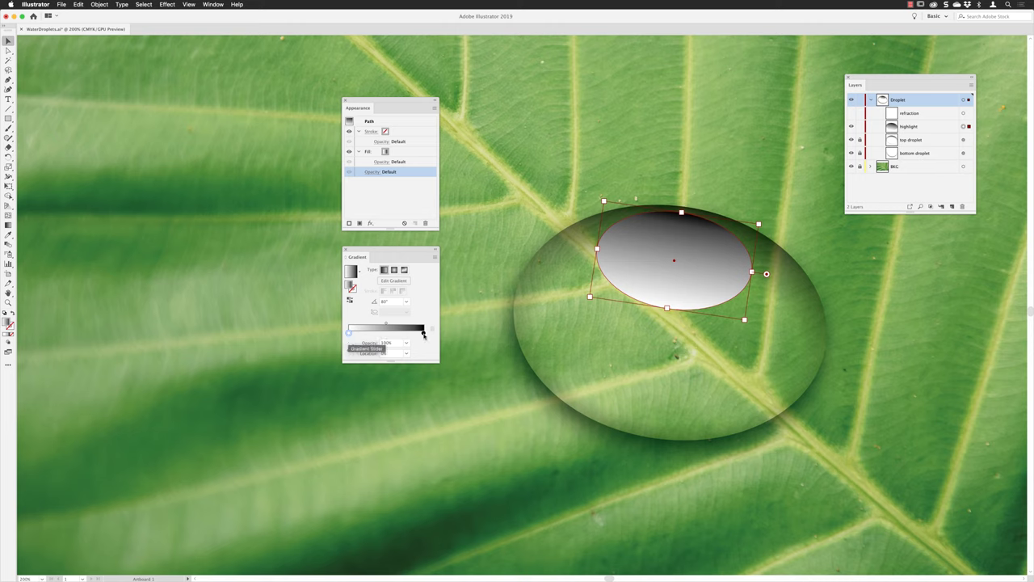
# Turn the black gradient stop white and set the other stop to 0% opacity
pyautogui.click(422, 334)
pyautogui.doubleClick(422, 334)
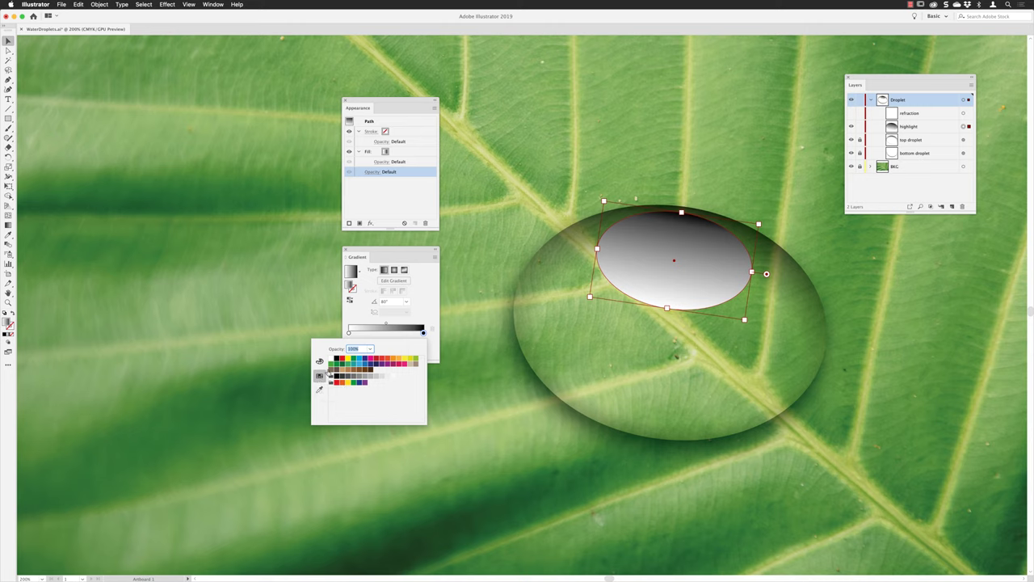
pyautogui.click(340, 358)
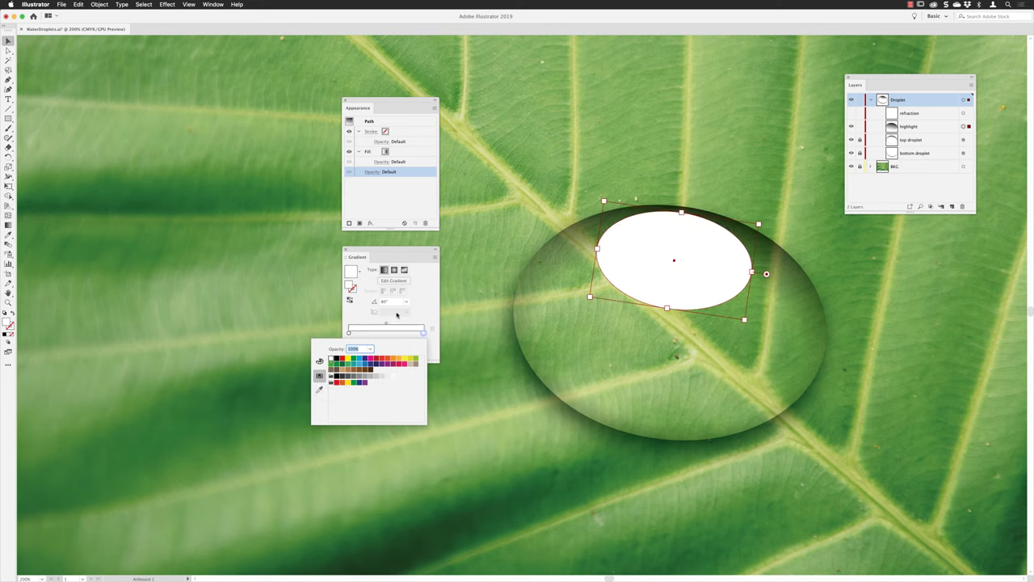
pyautogui.click(396, 315)
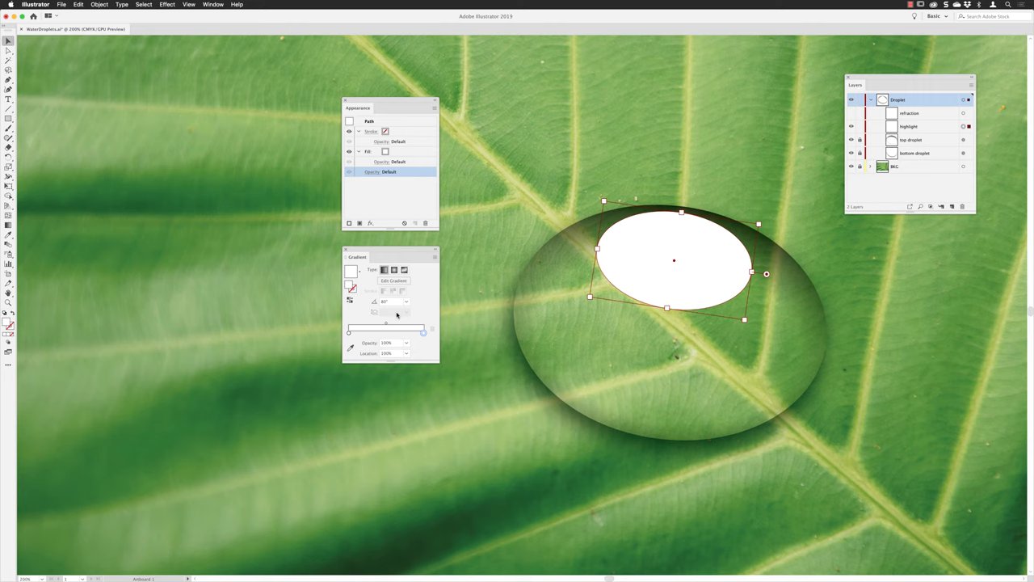
pyautogui.click(349, 332)
pyautogui.click(406, 345)
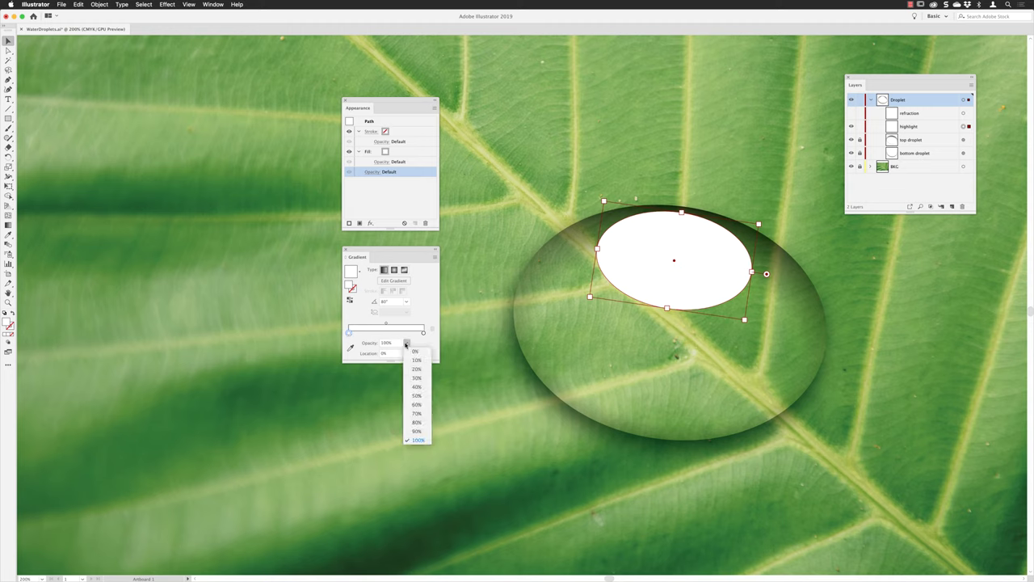
pyautogui.click(412, 353)
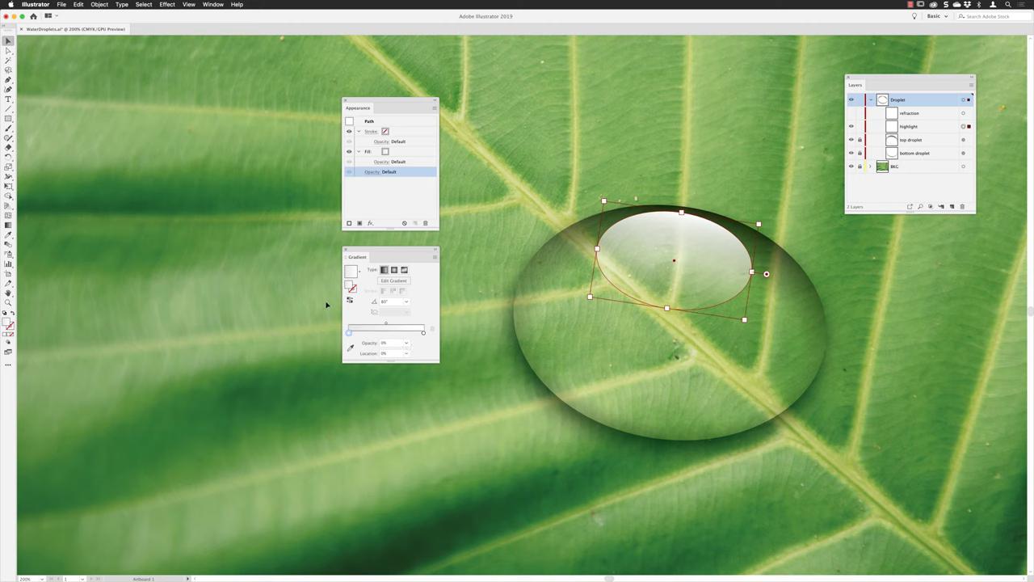
# Nudge the highlight gradient slightly lower with the Gradient tool, then lock the highlight layer
pyautogui.click(9, 226)
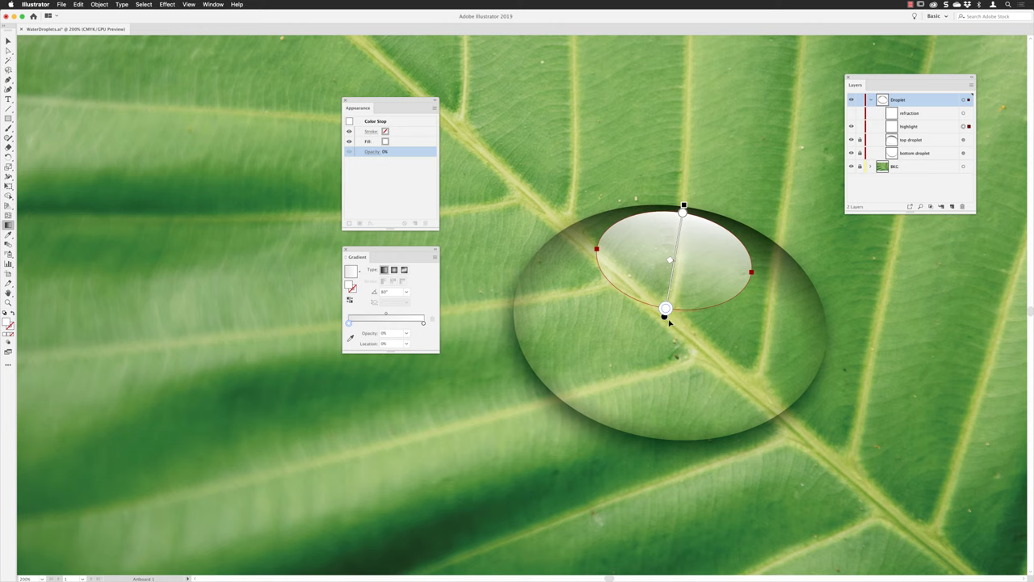
pyautogui.moveTo(670, 322)
pyautogui.mouseDown()
pyautogui.moveTo(668, 344)
pyautogui.moveTo(673, 300)
pyautogui.mouseUp()
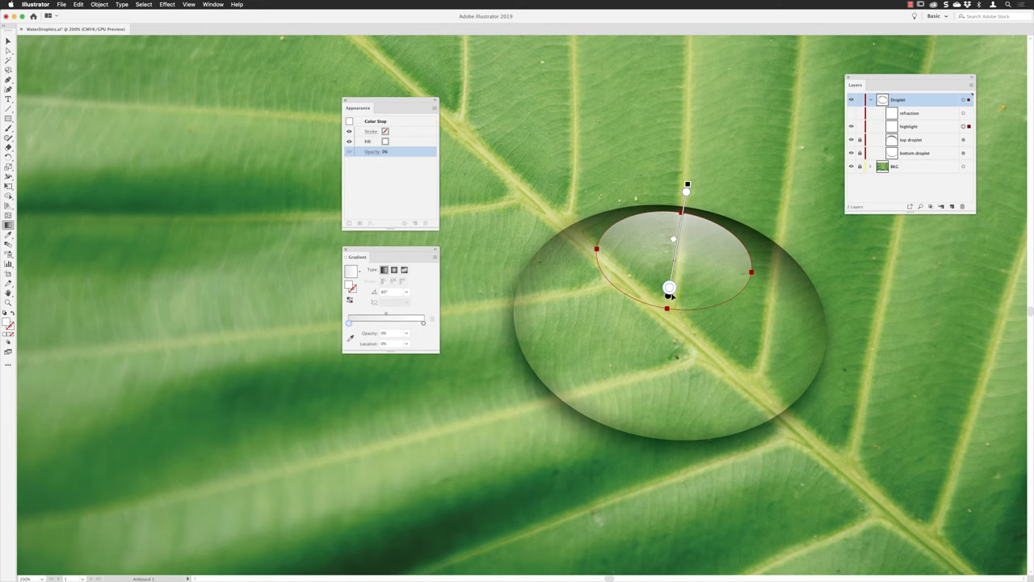
pyautogui.moveTo(677, 298)
pyautogui.mouseDown()
pyautogui.moveTo(681, 281)
pyautogui.moveTo(638, 274)
pyautogui.moveTo(673, 297)
pyautogui.moveTo(675, 284)
pyautogui.moveTo(676, 300)
pyautogui.mouseUp()
pyautogui.click(861, 127)
# Show the refraction layer and give its white ellipse a gradient angled at -100°
pyautogui.click(851, 114)
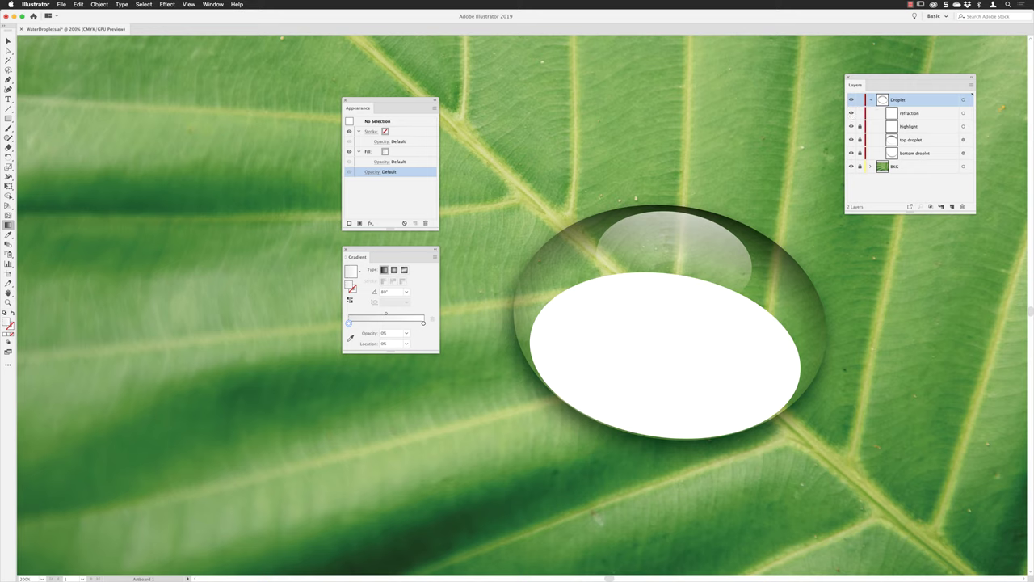
pyautogui.click(8, 41)
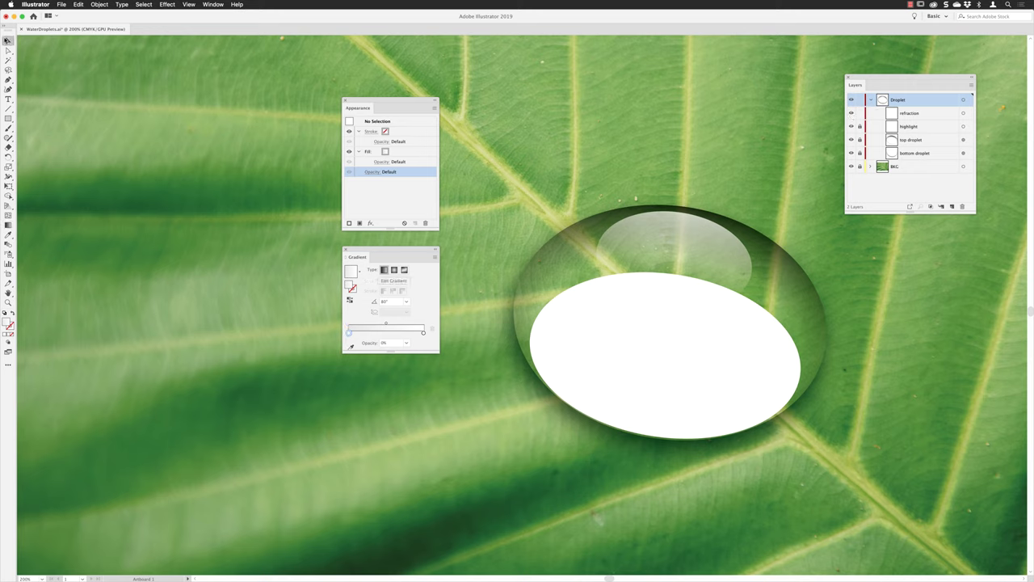
pyautogui.click(628, 294)
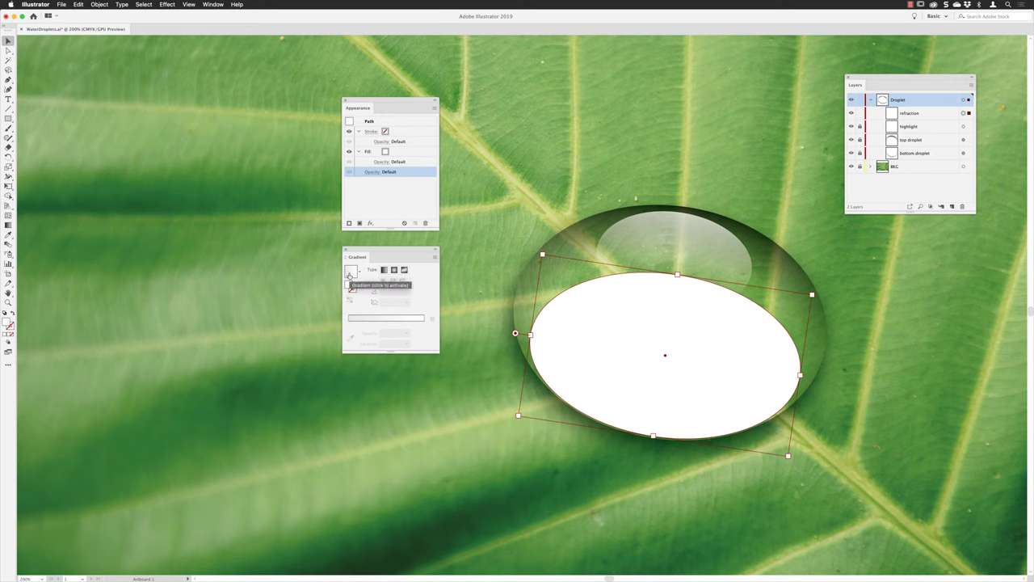
pyautogui.click(349, 274)
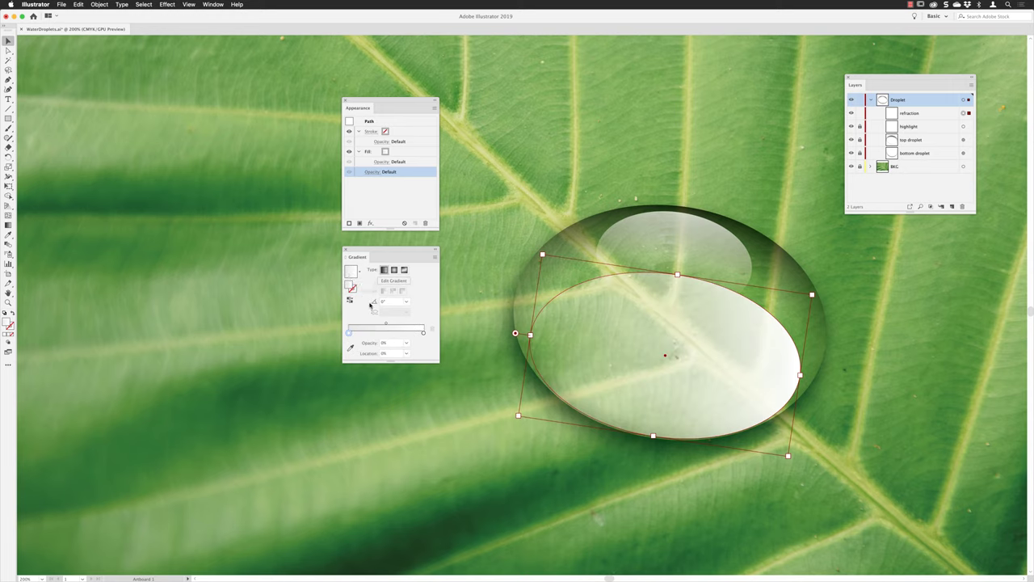
pyautogui.click(372, 303)
pyautogui.write('-100')
pyautogui.press('Return')
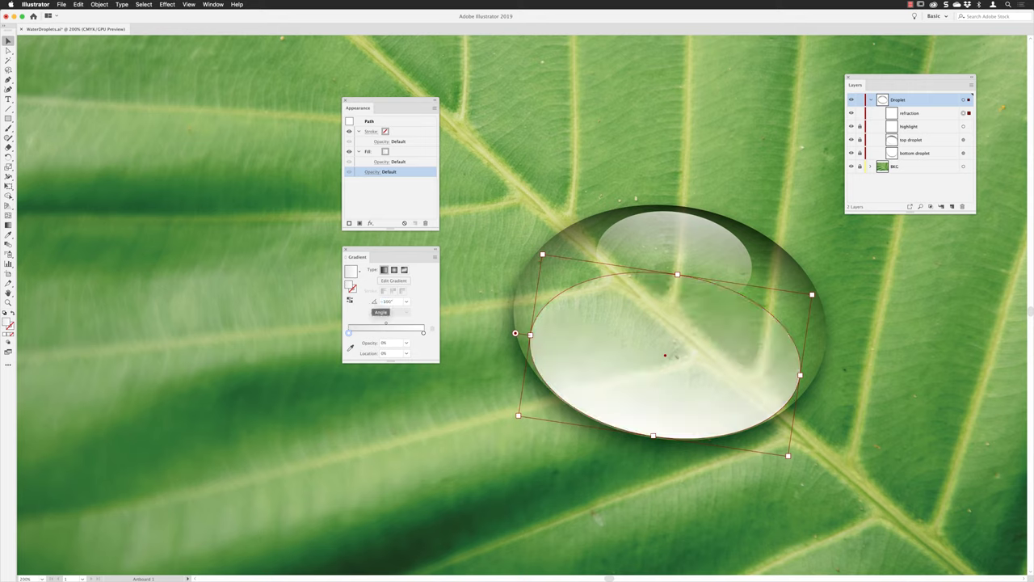
# Shift the refraction gradient's midpoint toward white, settling its location at 70%
pyautogui.click(385, 324)
pyautogui.moveTo(386, 325); pyautogui.dragTo(406, 327)
pyautogui.click(407, 354)
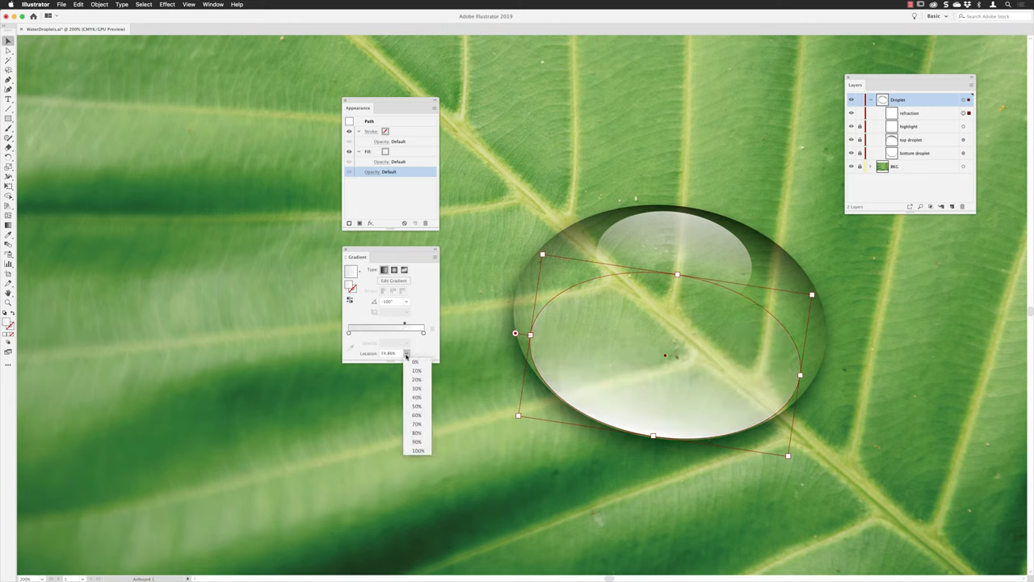
pyautogui.click(413, 433)
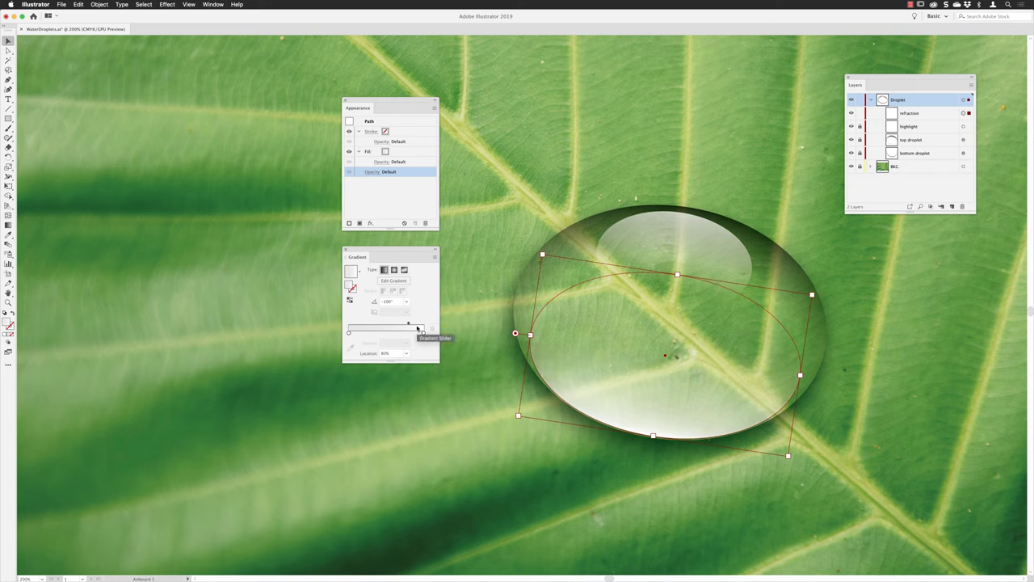
pyautogui.click(407, 354)
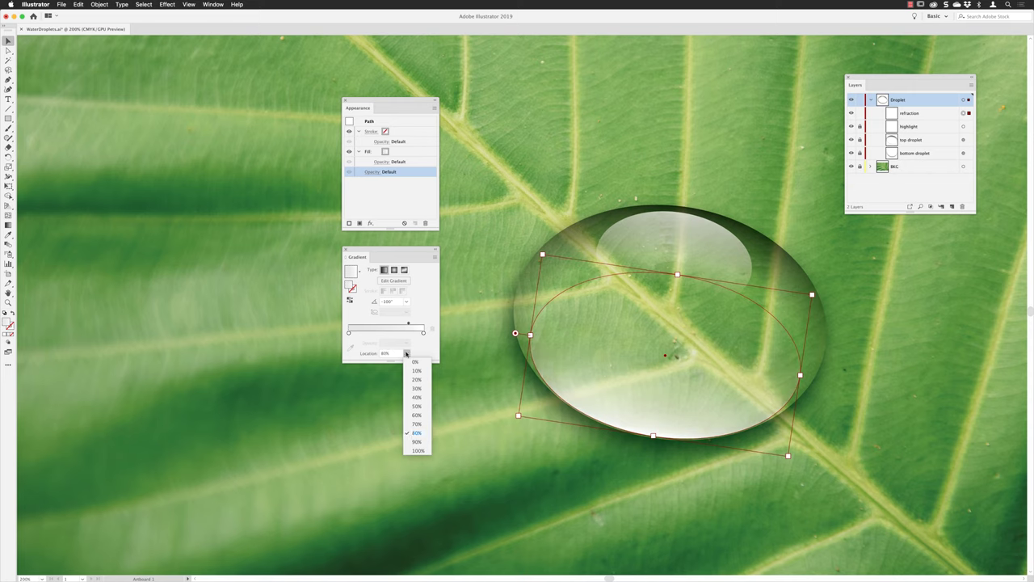
pyautogui.click(416, 424)
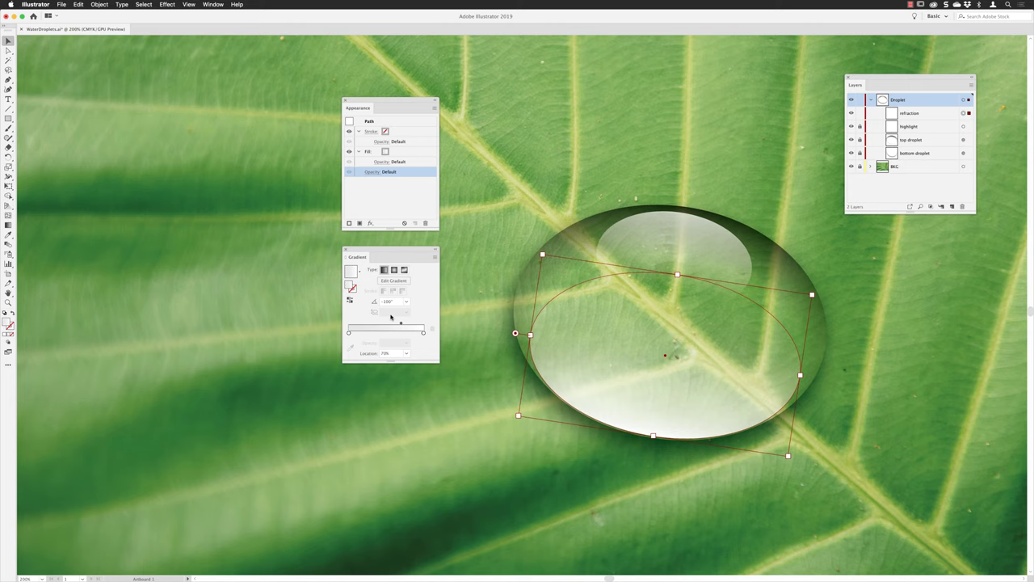
# Set the refraction ellipse's blending mode to Overlay in its Transparency settings
pyautogui.click(372, 173)
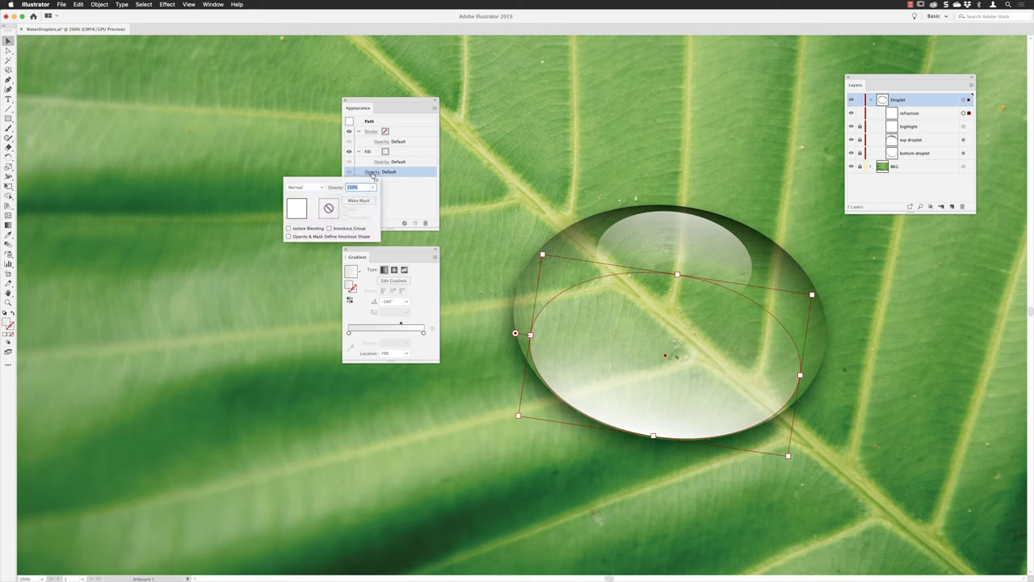
pyautogui.click(320, 188)
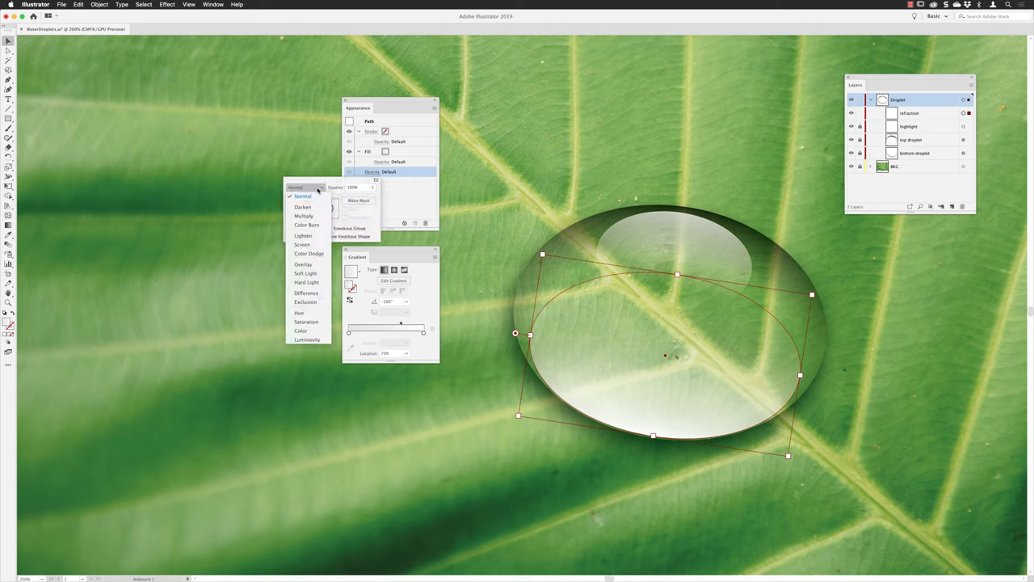
pyautogui.click(304, 264)
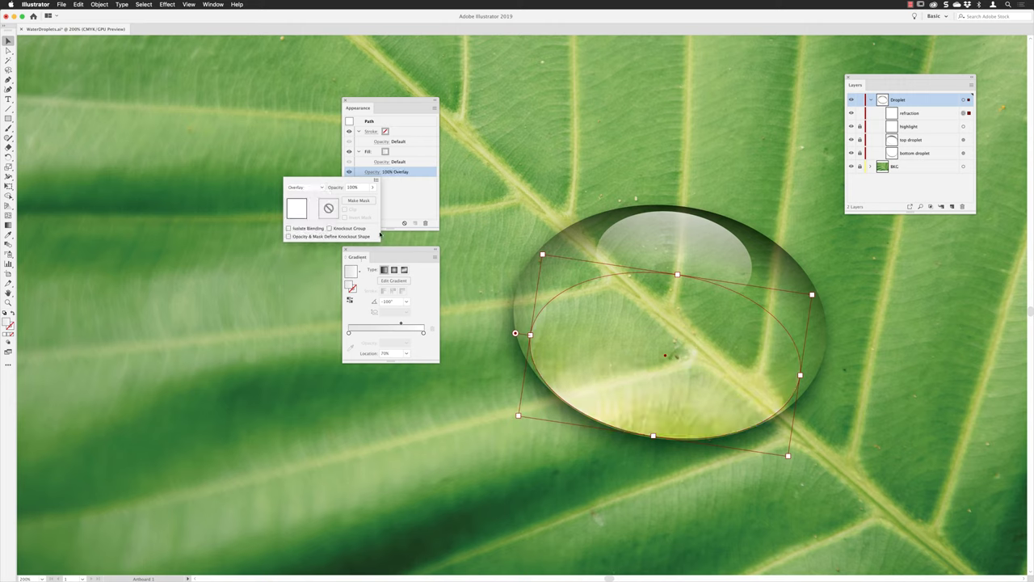
pyautogui.click(406, 201)
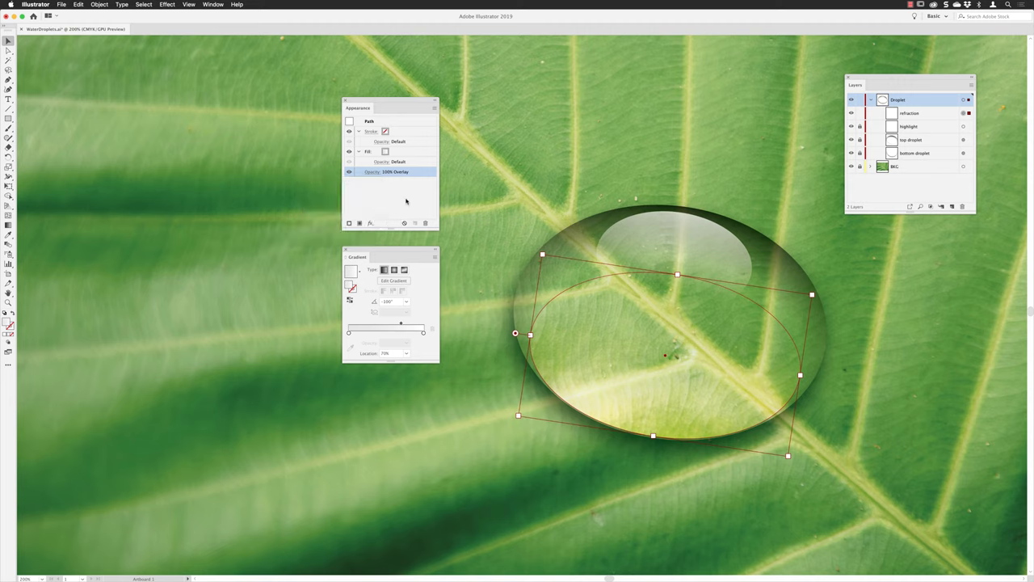
# Deselect everything on the artboard to view the finished droplet on the leaf
pyautogui.click(487, 122)
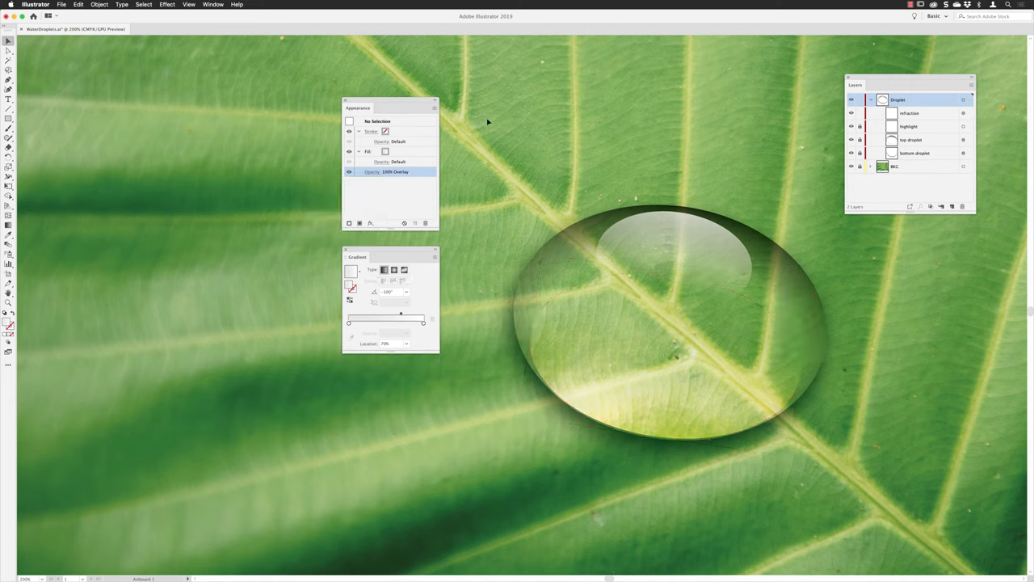